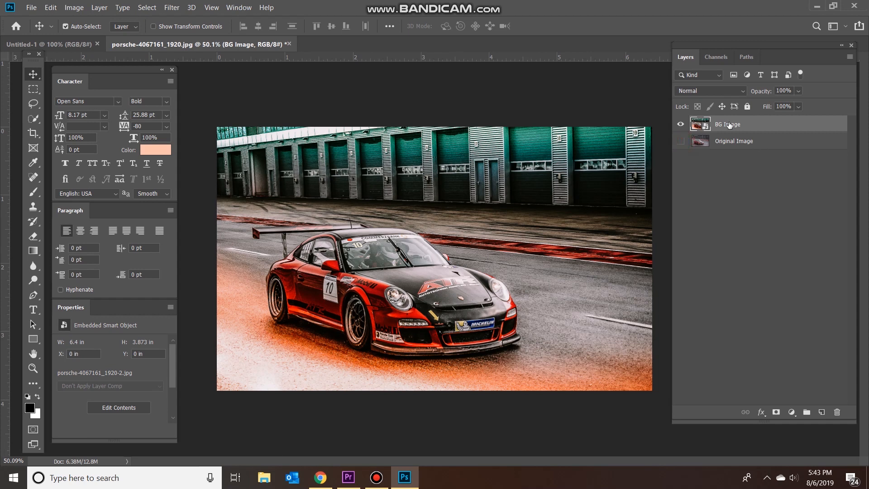
Duplicate the BG Image layer and rename the copy as Motion Blurr.
{"action": "key", "text": "ctrl+j"}
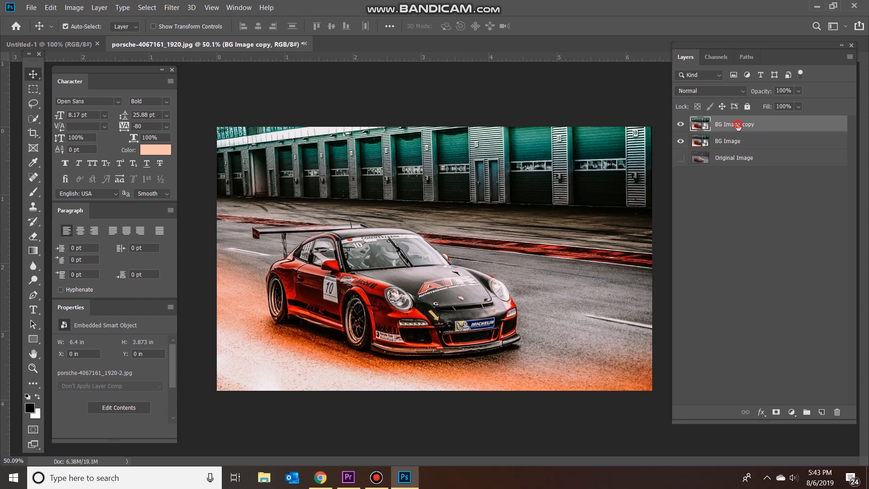
{"action": "double_click", "coordinate": [737, 124]}
{"action": "type", "text": "Motion Blurr"}
{"action": "key", "text": "Return"}
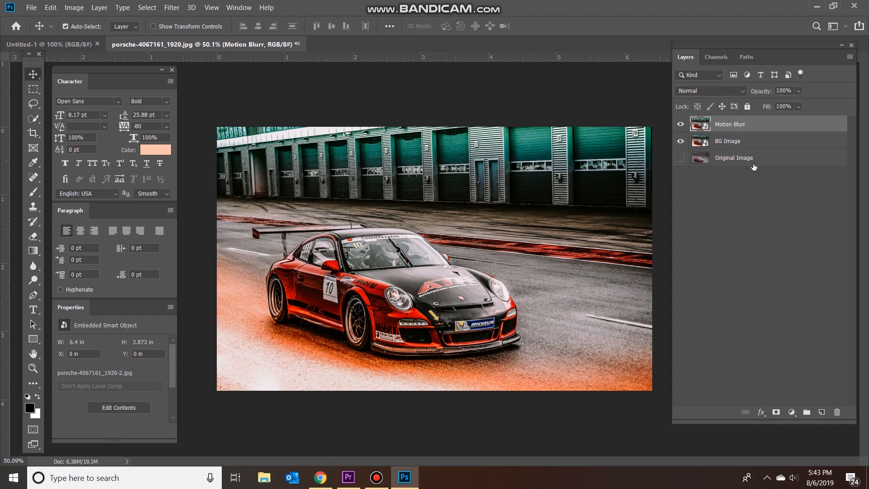
Apply a Path Blur to the Motion Blurr layer, stretching its path from the rear wing to the road ahead of the car.
{"action": "left_click", "coordinate": [173, 8]}
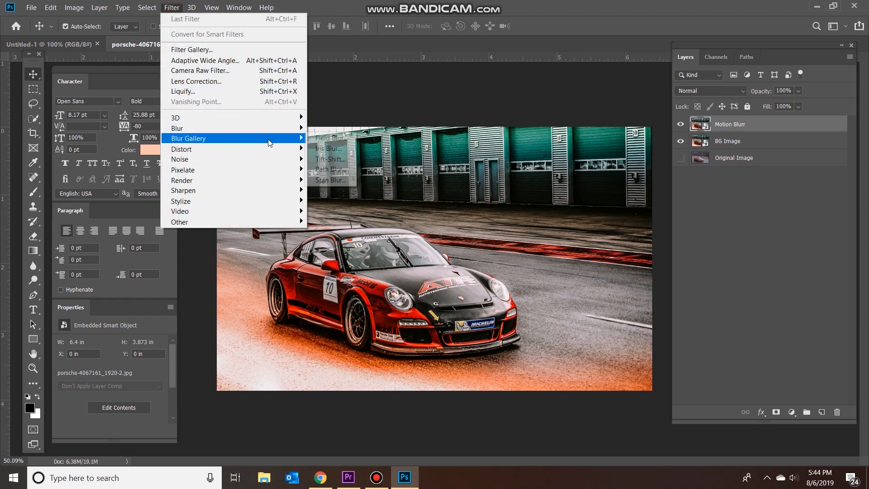
{"action": "mouse_move", "coordinate": [294, 138]}
{"action": "left_click", "coordinate": [341, 169]}
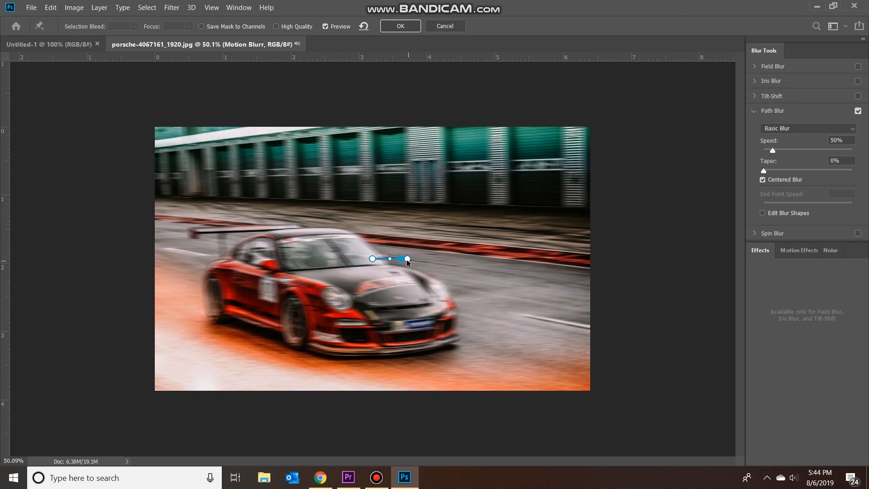
{"action": "left_click_drag", "start_coordinate": [407, 261], "coordinate": [571, 311]}
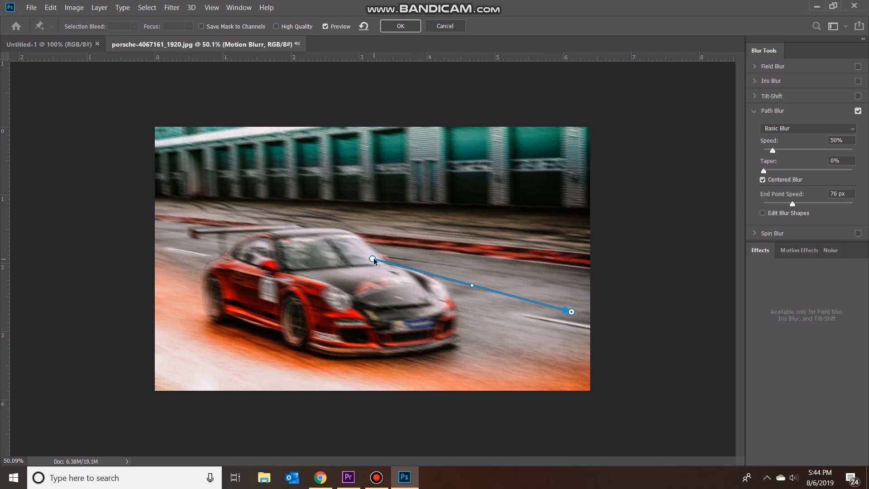
{"action": "left_click_drag", "start_coordinate": [372, 259], "coordinate": [209, 241]}
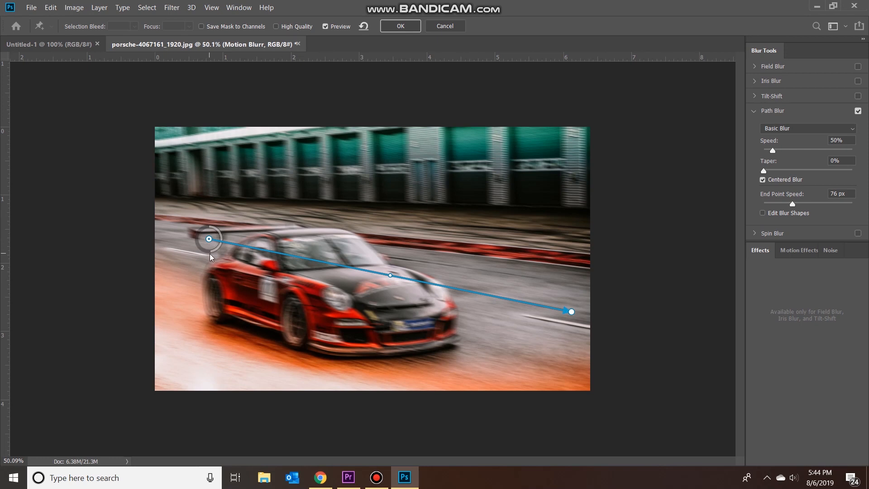
Adjust the end point speed at the blur path's rear-wing end to 19 px.
{"action": "left_click_drag", "start_coordinate": [212, 253], "coordinate": [219, 227]}
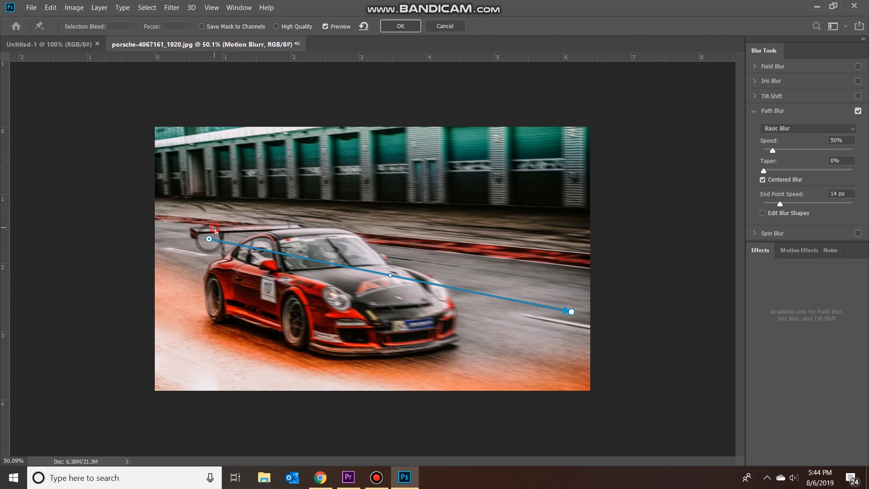
{"action": "left_click_drag", "start_coordinate": [214, 231], "coordinate": [197, 229]}
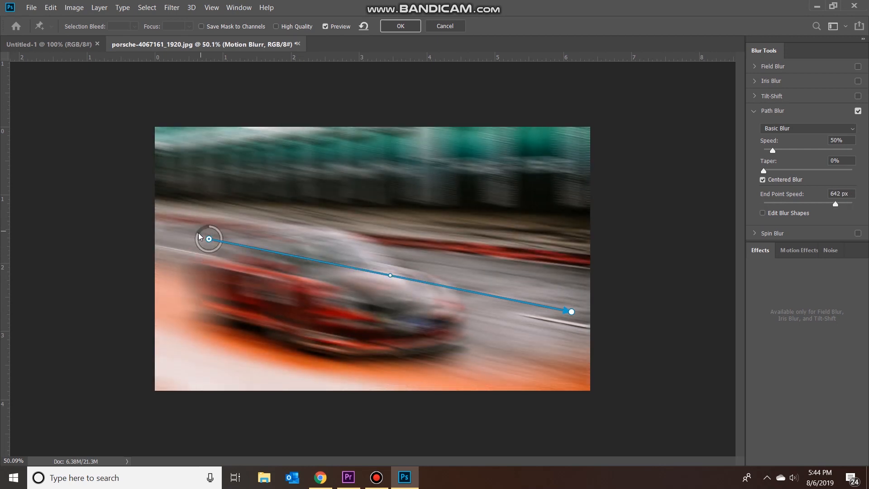
{"action": "left_click_drag", "start_coordinate": [199, 236], "coordinate": [221, 233]}
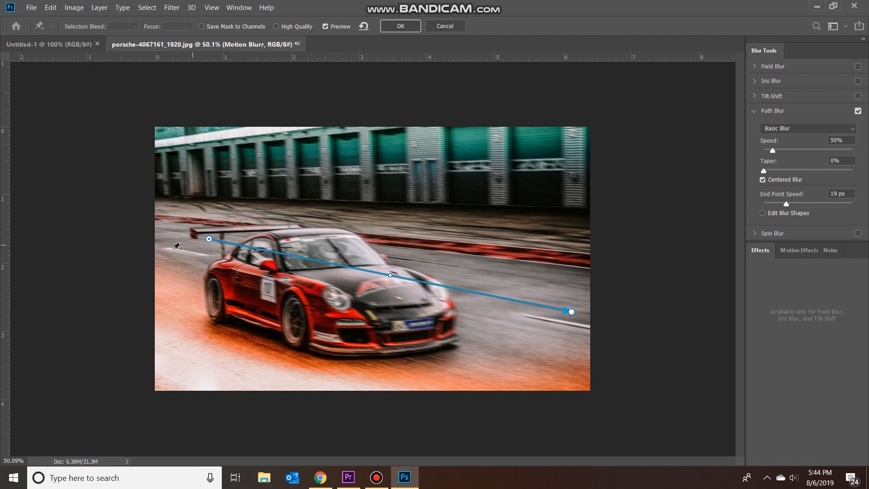
Steepen the blur path by raising its start above the rear wing and lowering its arrow end, with the blur speed at 25%.
{"action": "left_click_drag", "start_coordinate": [209, 239], "coordinate": [186, 223]}
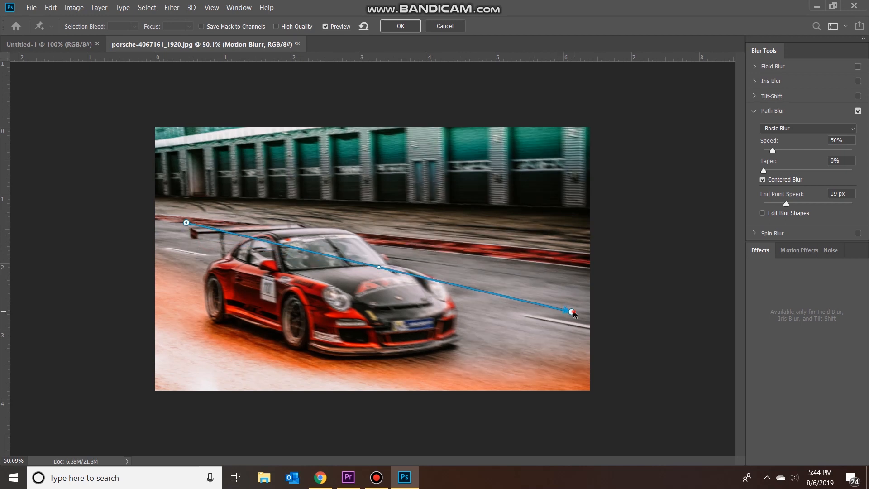
{"action": "left_click_drag", "start_coordinate": [571, 311], "coordinate": [545, 337]}
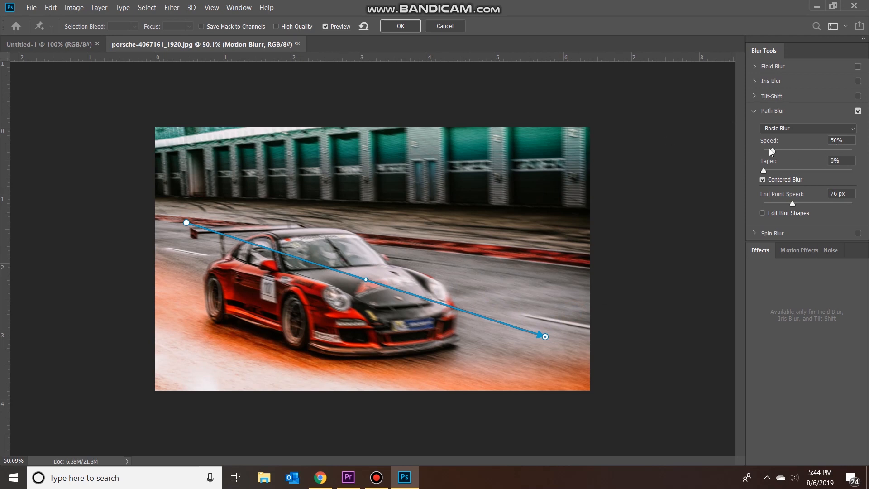
{"action": "double_click", "coordinate": [837, 140]}
{"action": "type", "text": "25"}
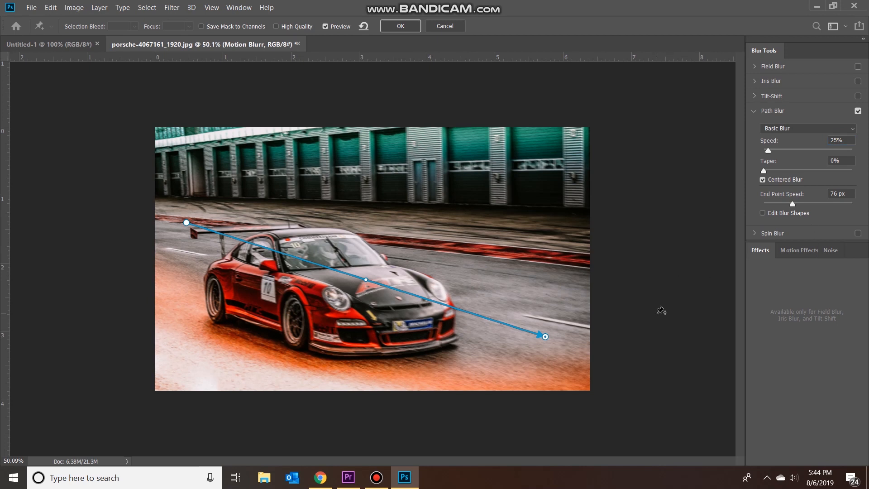
{"action": "left_click_drag", "start_coordinate": [184, 225], "coordinate": [175, 200]}
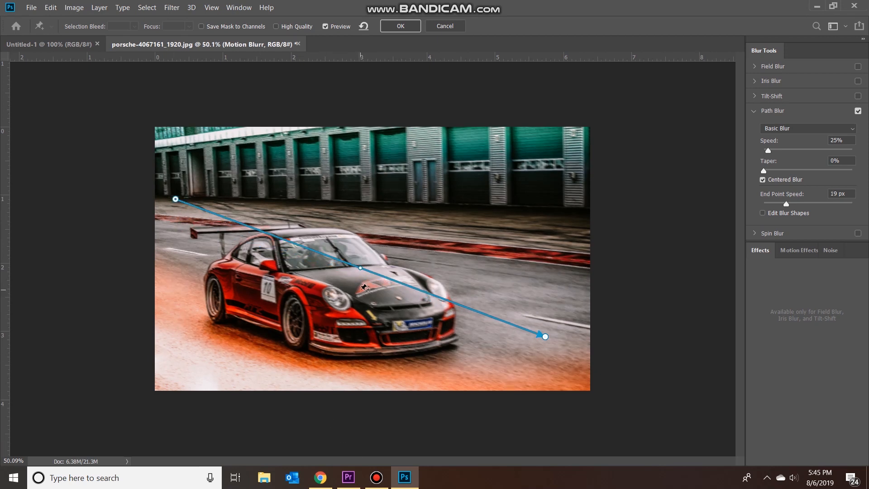
Try bending the blur path at its midpoint, first arching it over the car, finally curving it slightly downward across the hood.
{"action": "left_click_drag", "start_coordinate": [360, 269], "coordinate": [412, 198]}
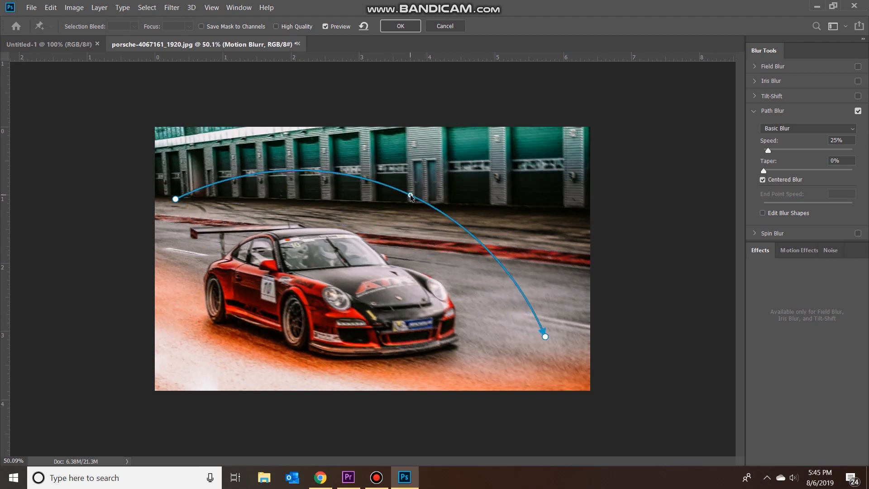
{"action": "key", "text": "ctrl+z"}
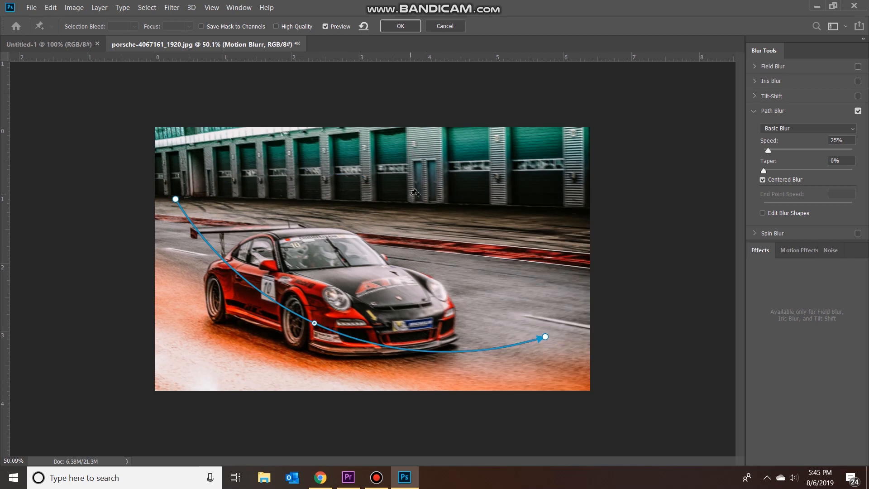
{"action": "key", "text": "ctrl+shift+z"}
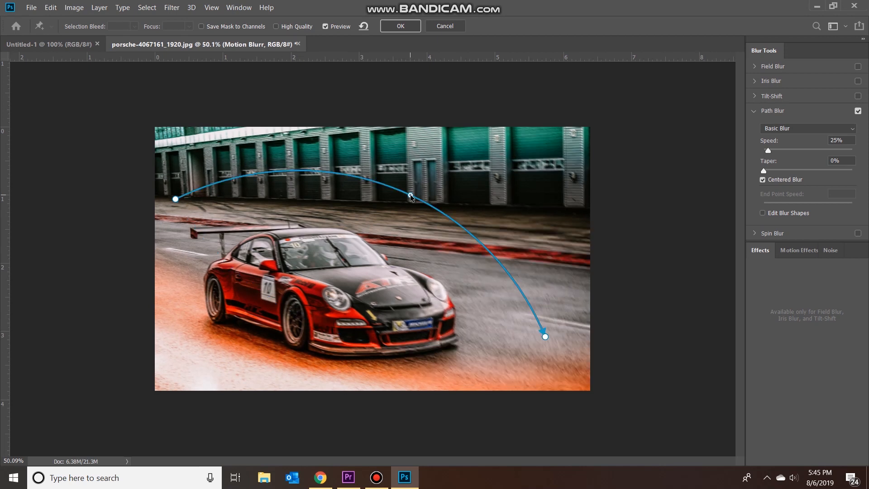
{"action": "left_click_drag", "start_coordinate": [410, 195], "coordinate": [357, 294]}
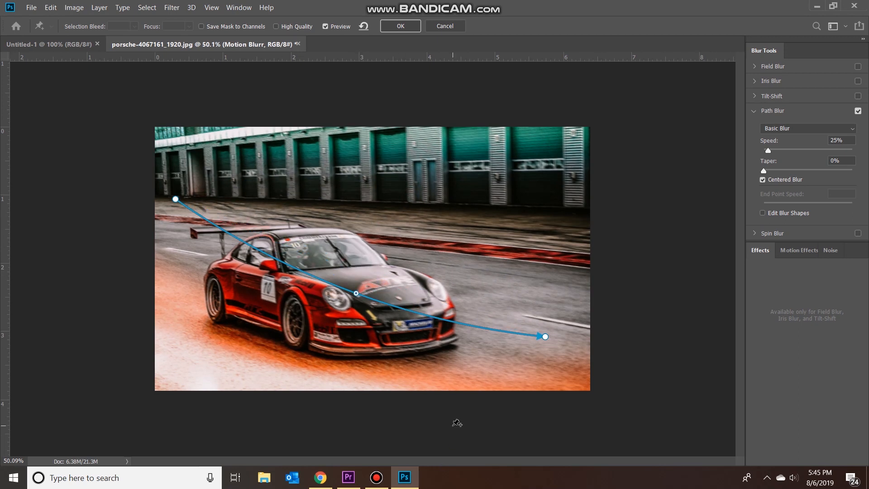
Set the blur speed to 21%, extend the path's arrow end toward the image edge, straighten its midpoint, and commit the blur.
{"action": "left_click", "coordinate": [839, 138]}
{"action": "type", "text": "21"}
{"action": "left_click_drag", "start_coordinate": [544, 338], "coordinate": [581, 346]}
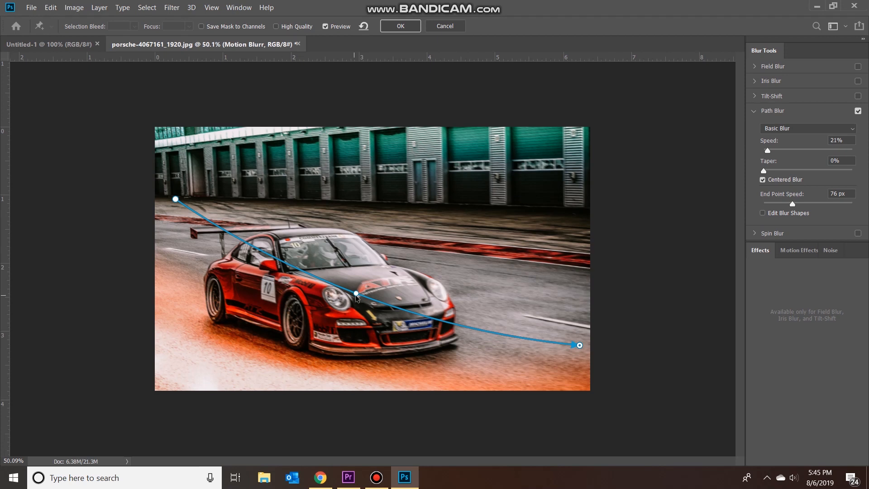
{"action": "left_click_drag", "start_coordinate": [357, 295], "coordinate": [365, 279]}
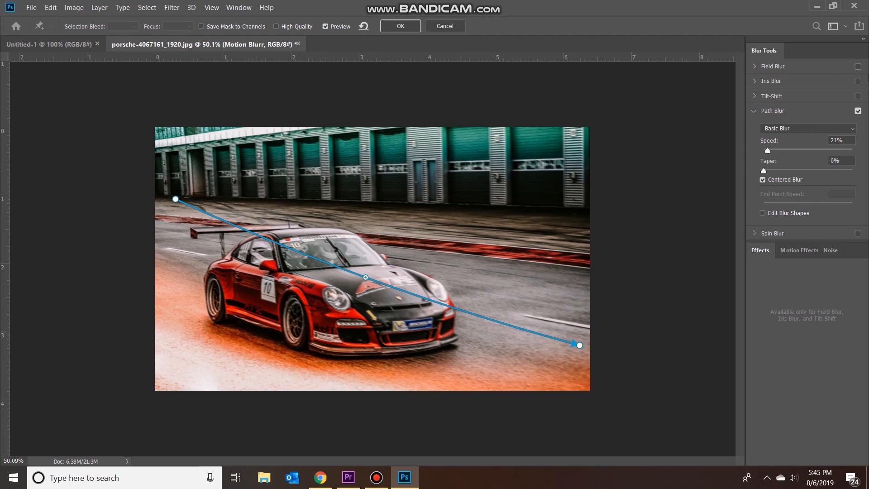
{"action": "left_click", "coordinate": [398, 27]}
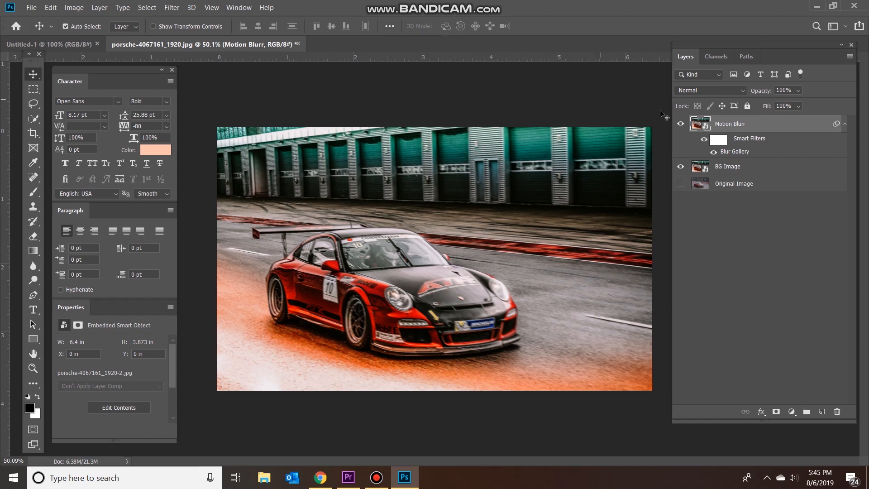
Compare the image with and without the Motion Blurr layer.
{"action": "left_click", "coordinate": [680, 125]}
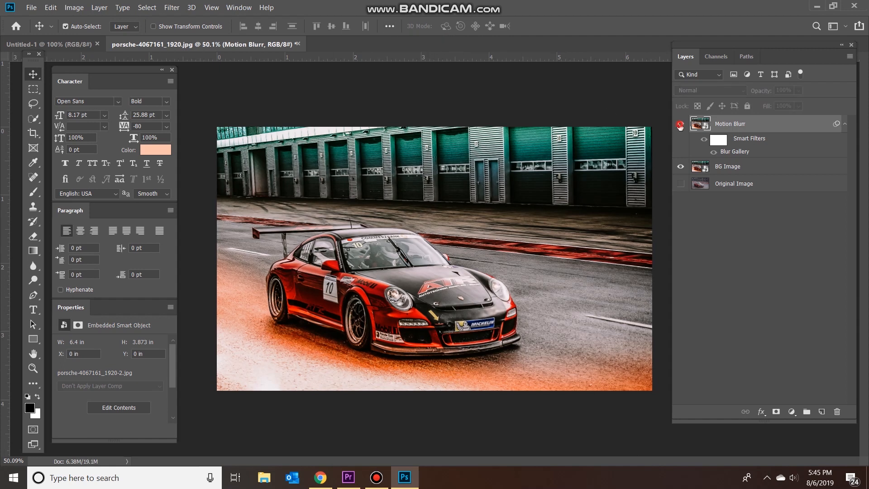
{"action": "left_click", "coordinate": [680, 125]}
{"action": "left_click", "coordinate": [680, 125]}
{"action": "left_click", "coordinate": [680, 125]}
{"action": "left_click", "coordinate": [680, 125]}
{"action": "left_click", "coordinate": [680, 125]}
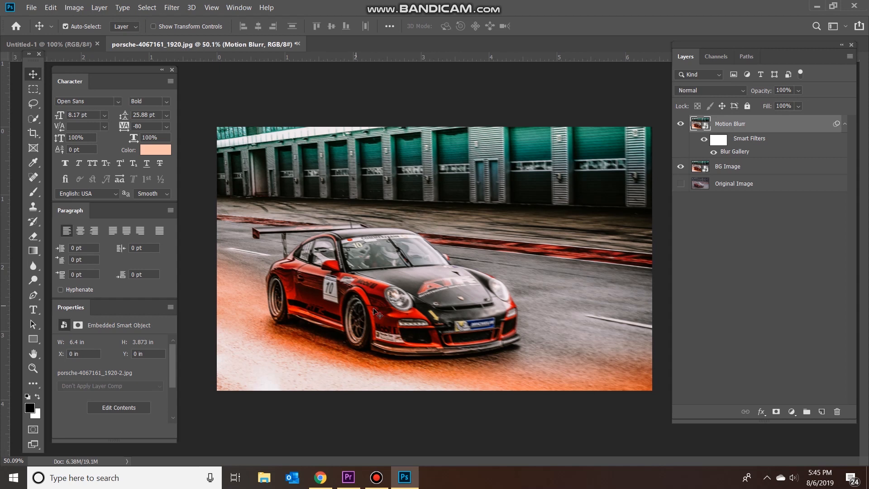
Add a layer mask to the Motion Blurr layer and choose the Soft Round brush for painting on it.
{"action": "scroll", "coordinate": [363, 323], "scroll_direction": "up", "scroll_amount": 1}
{"action": "scroll", "coordinate": [354, 328], "scroll_direction": "up", "scroll_amount": 1}
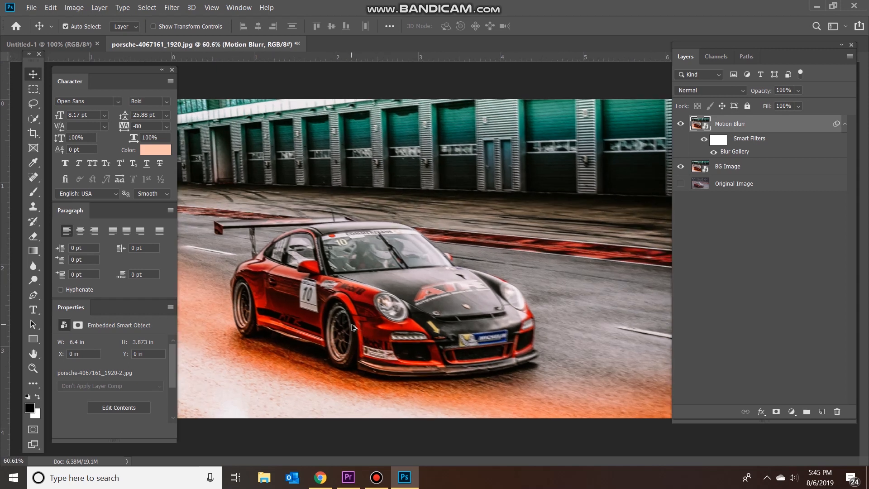
{"action": "scroll", "coordinate": [354, 328], "scroll_direction": "up", "scroll_amount": 1}
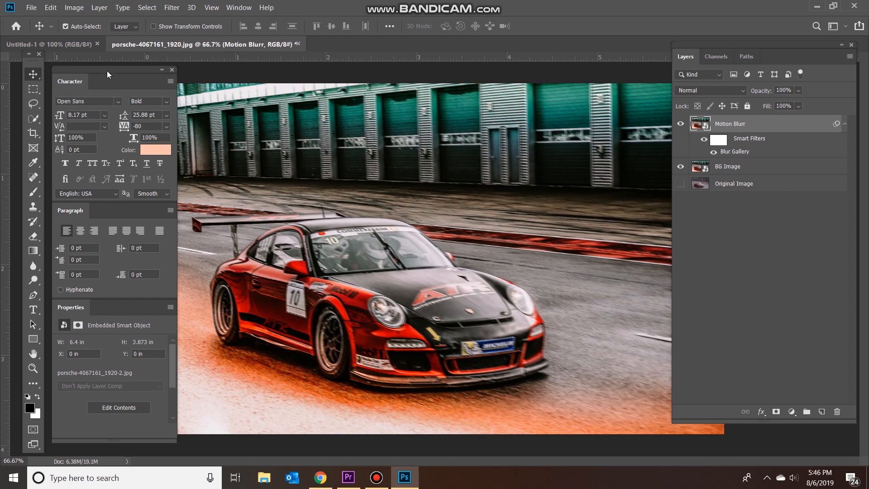
{"action": "left_click_drag", "start_coordinate": [107, 71], "coordinate": [99, 65]}
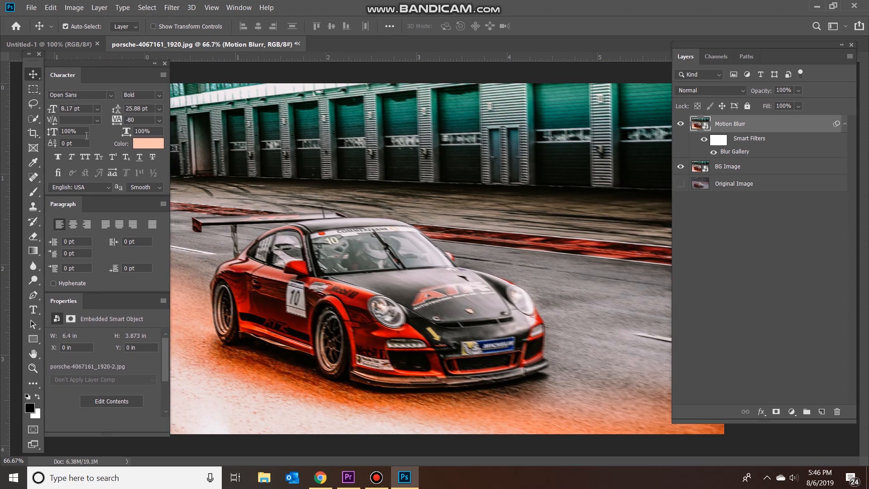
{"action": "left_click", "coordinate": [775, 412]}
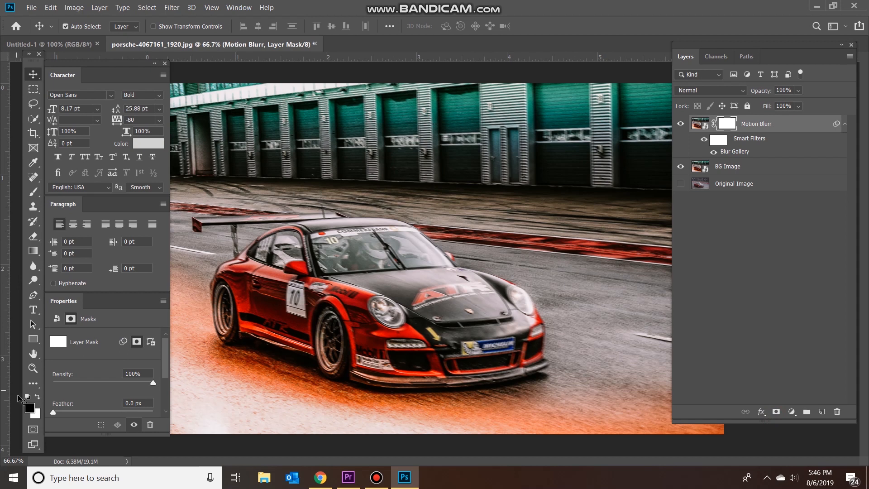
{"action": "left_click", "coordinate": [33, 191]}
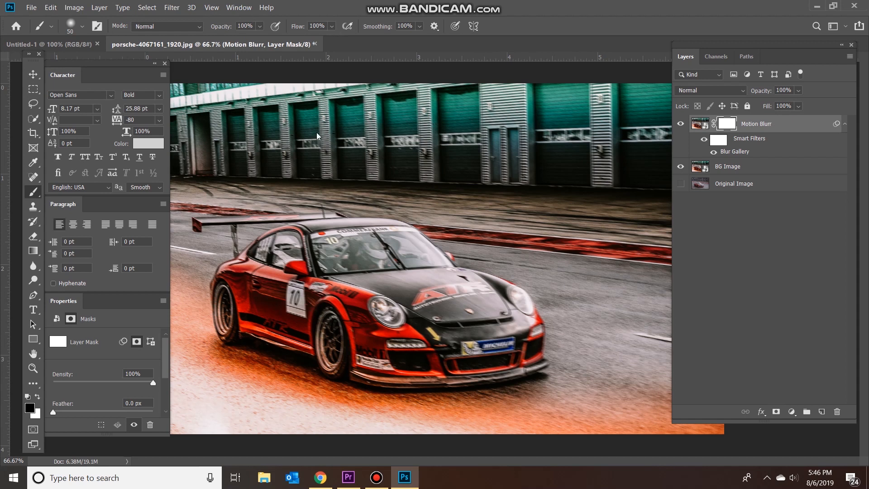
{"action": "right_click", "coordinate": [408, 293]}
{"action": "left_click", "coordinate": [538, 385]}
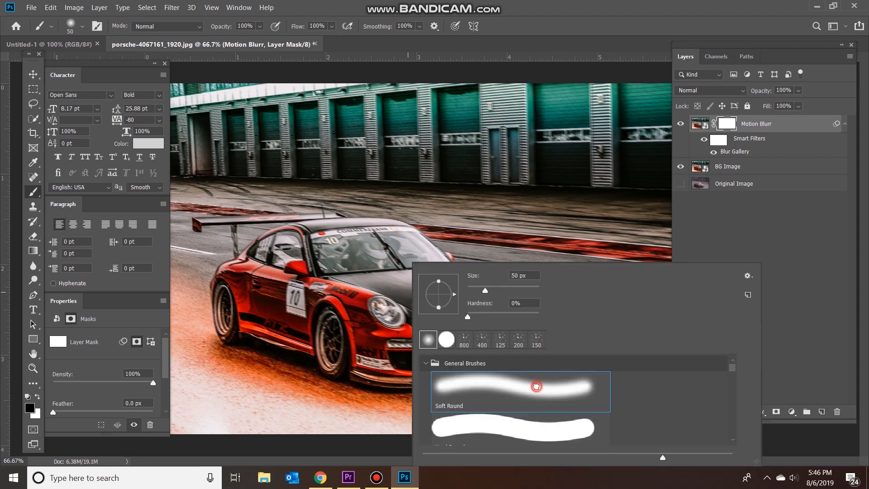
{"action": "left_click", "coordinate": [327, 264]}
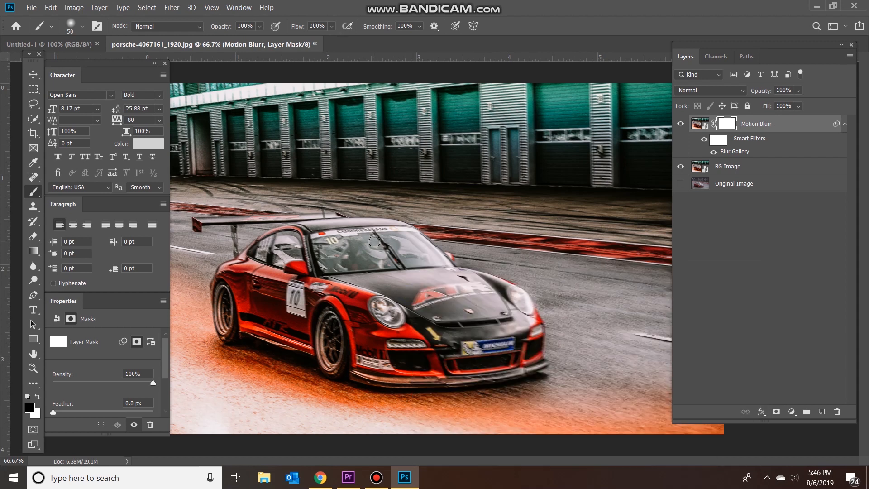
Enlarge the brush to 250 px and paint black on the mask over the car's hood, windshield and side to remove the blur.
{"action": "key", "text": "bracketright"}
{"action": "key", "text": "bracketright"}
{"action": "key", "text": "bracketright"}
{"action": "key", "text": "bracketright"}
{"action": "key", "text": "bracketright"}
{"action": "key", "text": "bracketright"}
{"action": "key", "text": "bracketright"}
{"action": "key", "text": "bracketright"}
{"action": "key", "text": "bracketright"}
{"action": "key", "text": "bracketright"}
{"action": "mouse_move", "coordinate": [399, 316]}
{"action": "left_mouse_down"}
{"action": "mouse_move", "coordinate": [350, 312]}
{"action": "mouse_move", "coordinate": [362, 318]}
{"action": "mouse_move", "coordinate": [343, 304]}
{"action": "mouse_move", "coordinate": [296, 301]}
{"action": "mouse_move", "coordinate": [299, 286]}
{"action": "mouse_move", "coordinate": [296, 306]}
{"action": "mouse_move", "coordinate": [276, 296]}
{"action": "mouse_move", "coordinate": [292, 271]}
{"action": "mouse_move", "coordinate": [371, 261]}
{"action": "mouse_move", "coordinate": [367, 270]}
{"action": "mouse_move", "coordinate": [378, 269]}
{"action": "mouse_move", "coordinate": [384, 250]}
{"action": "mouse_move", "coordinate": [351, 261]}
{"action": "mouse_move", "coordinate": [348, 251]}
{"action": "mouse_move", "coordinate": [380, 251]}
{"action": "left_mouse_up"}
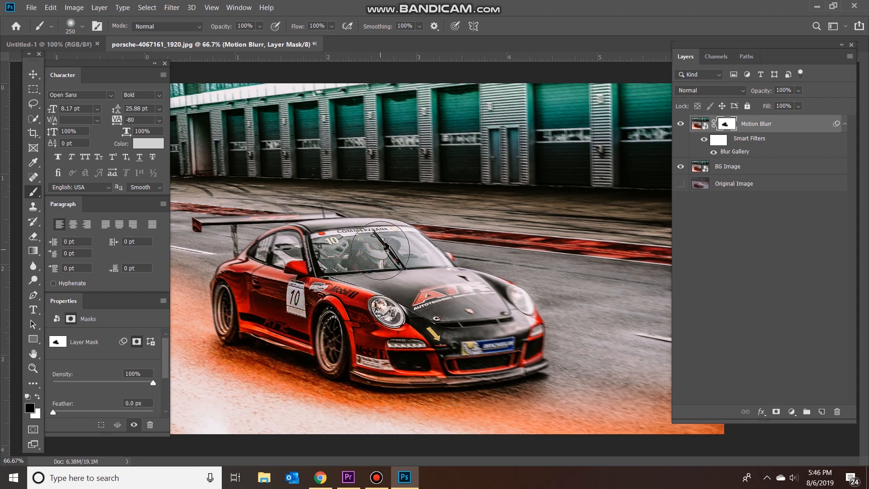
{"action": "mouse_move", "coordinate": [417, 282]}
{"action": "left_mouse_down"}
{"action": "mouse_move", "coordinate": [458, 305]}
{"action": "mouse_move", "coordinate": [504, 308]}
{"action": "mouse_move", "coordinate": [502, 319]}
{"action": "mouse_move", "coordinate": [480, 344]}
{"action": "mouse_move", "coordinate": [425, 338]}
{"action": "mouse_move", "coordinate": [338, 347]}
{"action": "mouse_move", "coordinate": [316, 325]}
{"action": "mouse_move", "coordinate": [243, 308]}
{"action": "mouse_move", "coordinate": [238, 291]}
{"action": "mouse_move", "coordinate": [256, 301]}
{"action": "mouse_move", "coordinate": [258, 268]}
{"action": "mouse_move", "coordinate": [229, 287]}
{"action": "mouse_move", "coordinate": [235, 322]}
{"action": "left_mouse_up"}
Reduce the brush to 150 px and mask the blur off the car's door, roof and front bumper corner.
{"action": "key", "text": "bracketleft"}
{"action": "key", "text": "bracketleft"}
{"action": "key", "text": "bracketleft"}
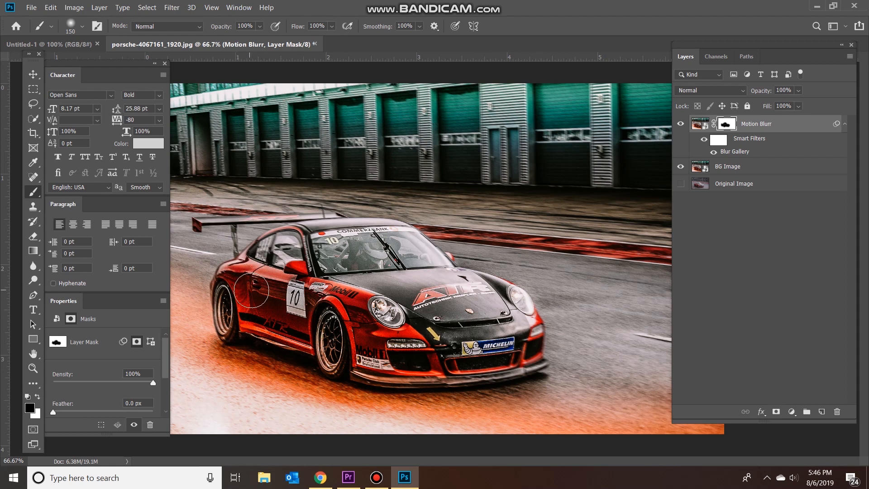
{"action": "mouse_move", "coordinate": [251, 290]}
{"action": "left_mouse_down"}
{"action": "mouse_move", "coordinate": [267, 252]}
{"action": "mouse_move", "coordinate": [333, 235]}
{"action": "left_mouse_up"}
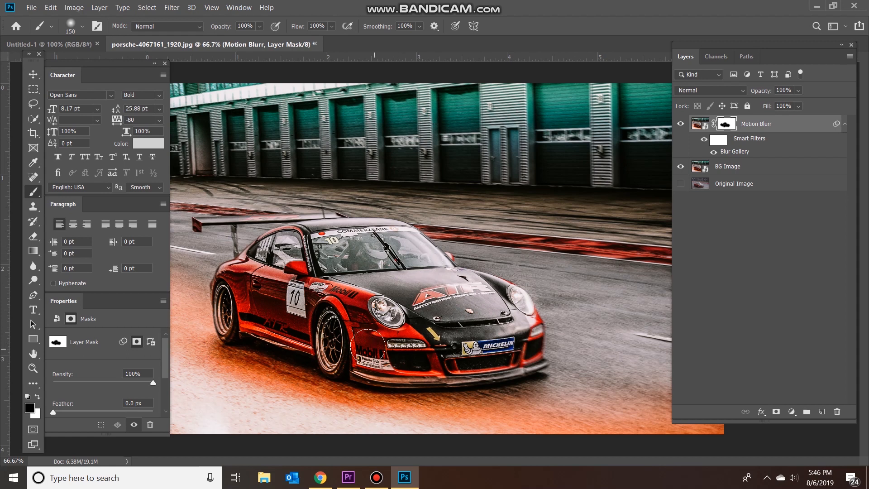
{"action": "mouse_move", "coordinate": [367, 346]}
{"action": "left_mouse_down"}
{"action": "mouse_move", "coordinate": [331, 347]}
{"action": "mouse_move", "coordinate": [419, 370]}
{"action": "mouse_move", "coordinate": [511, 360]}
{"action": "mouse_move", "coordinate": [526, 338]}
{"action": "mouse_move", "coordinate": [519, 319]}
{"action": "mouse_move", "coordinate": [525, 356]}
{"action": "mouse_move", "coordinate": [543, 363]}
{"action": "mouse_move", "coordinate": [385, 379]}
{"action": "left_mouse_up"}
Reduce the brush to 45 px and mask the blur off the lower edge of the front bumper.
{"action": "key", "text": "bracketleft"}
{"action": "key", "text": "bracketleft"}
{"action": "key", "text": "bracketleft"}
{"action": "key", "text": "bracketleft"}
{"action": "key", "text": "bracketleft"}
{"action": "key", "text": "bracketleft"}
{"action": "key", "text": "bracketleft"}
{"action": "left_click", "coordinate": [543, 363]}
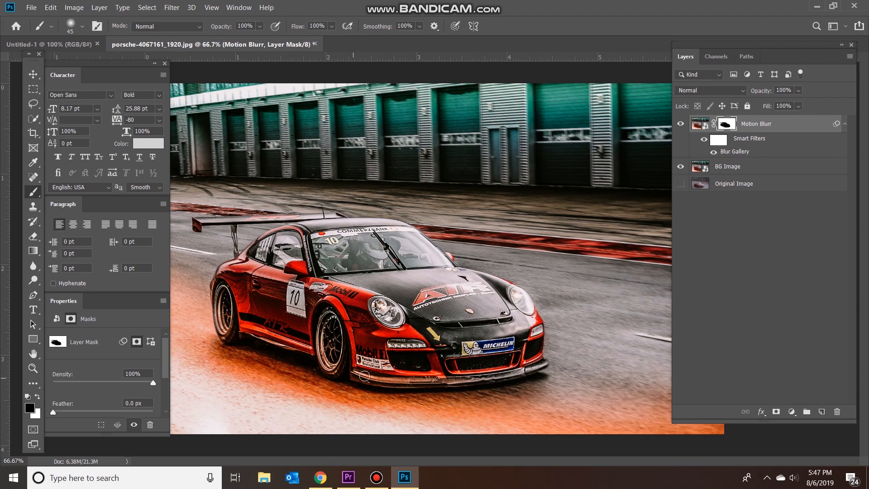
Compare the photo with and without the Motion Blurr layer by hiding it and showing it again.
{"action": "scroll", "coordinate": [436, 325], "scroll_direction": "down", "scroll_amount": 1}
{"action": "scroll", "coordinate": [435, 326], "scroll_direction": "down", "scroll_amount": 1}
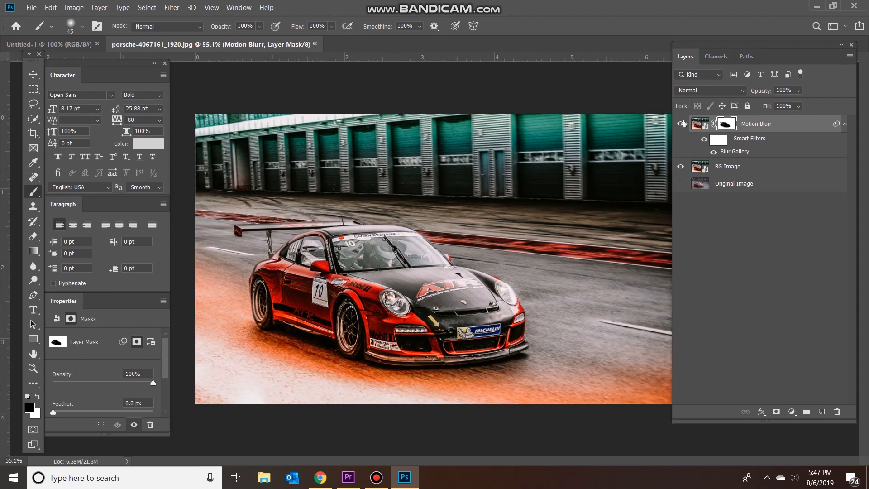
{"action": "left_click", "coordinate": [681, 123]}
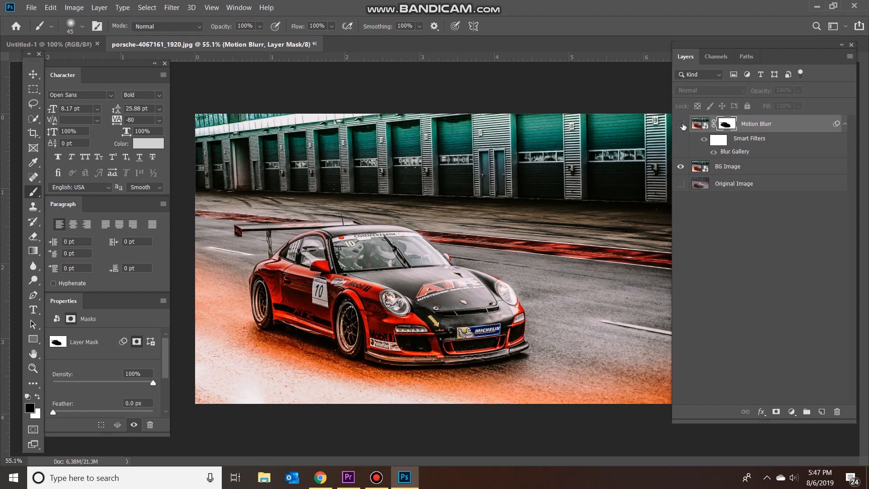
{"action": "left_click", "coordinate": [681, 124]}
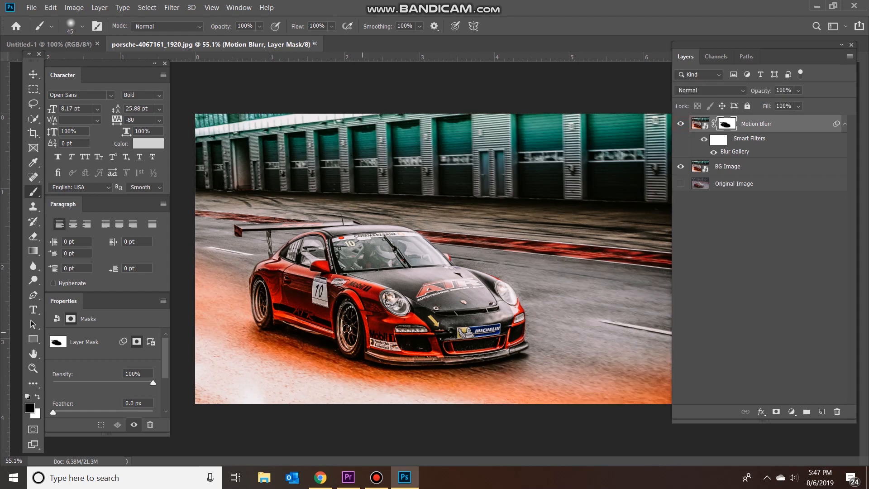
Save the image as a JPEG named "lego - porsche-4067161_1920.jpg" in the Car Images folder.
{"action": "left_click", "coordinate": [33, 74]}
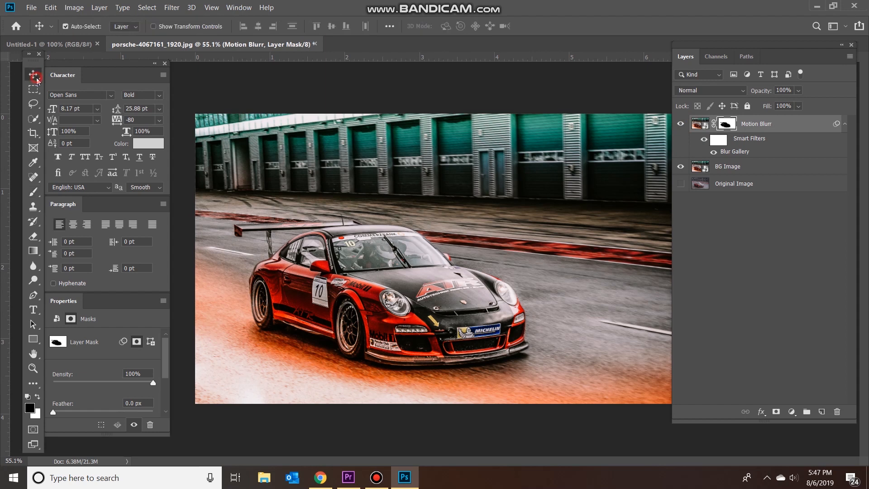
{"action": "left_click", "coordinate": [32, 8]}
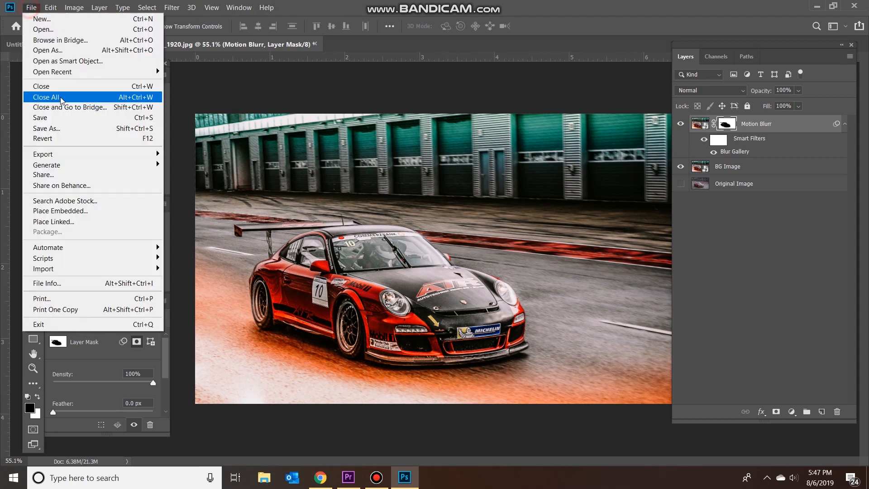
{"action": "left_click", "coordinate": [58, 128]}
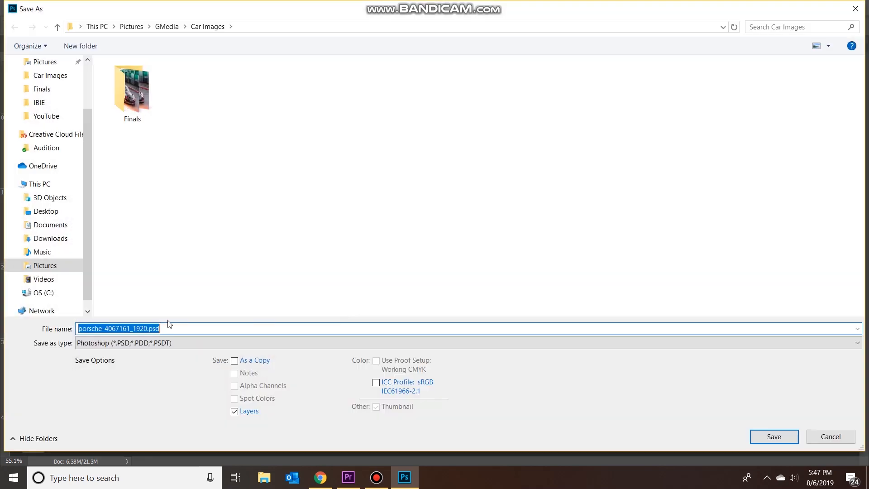
{"action": "left_click", "coordinate": [95, 344]}
{"action": "left_click", "coordinate": [131, 223]}
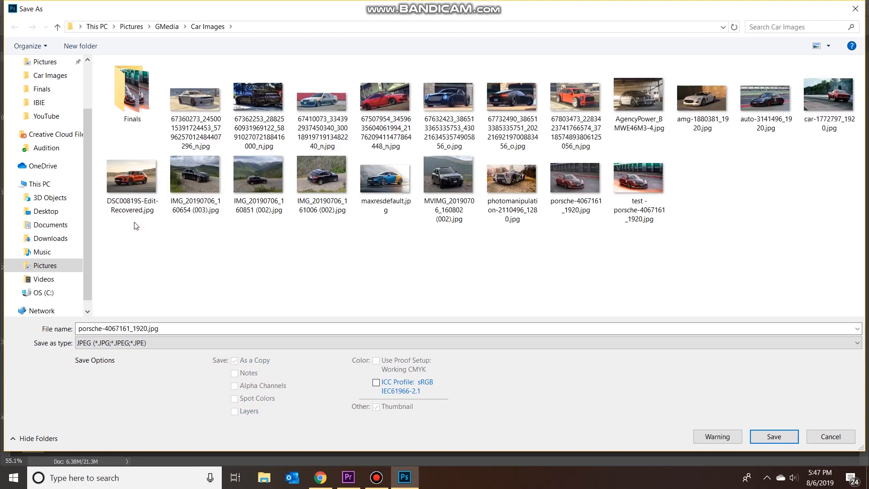
{"action": "left_click", "coordinate": [78, 329]}
{"action": "left_click", "coordinate": [79, 329]}
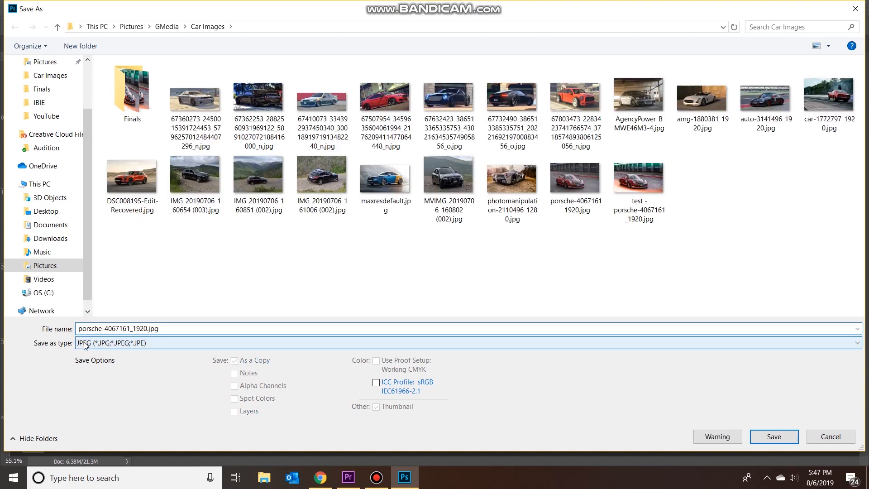
{"action": "type", "text": "logo -"}
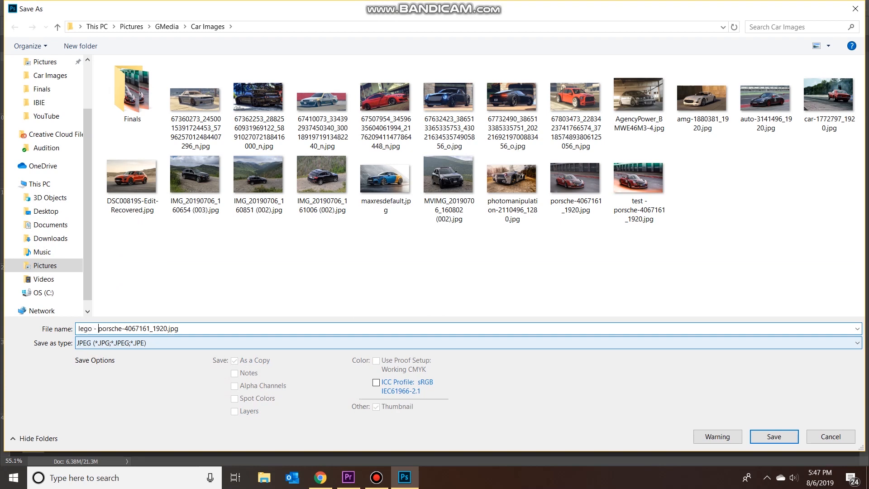
{"action": "key", "text": "Return"}
{"action": "left_click", "coordinate": [494, 110]}
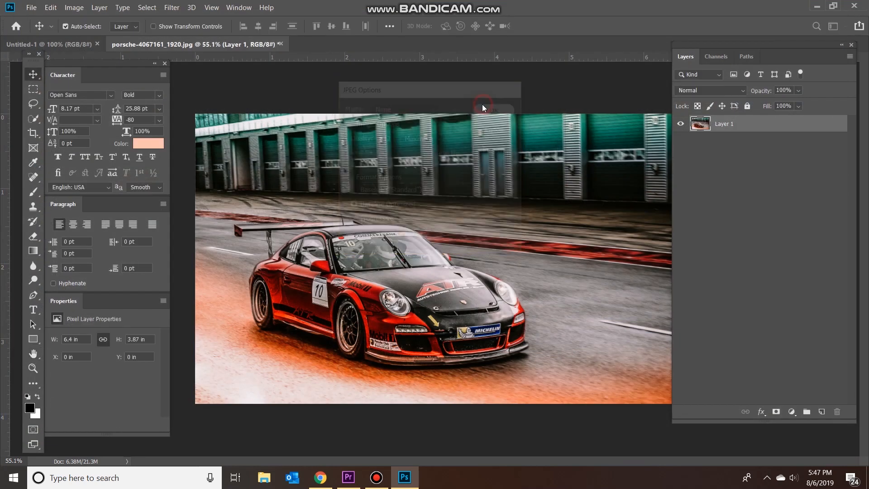
Open the flattened image "lego - porsche-4067161_1920.jpg" from the Car Images folder.
{"action": "left_click", "coordinate": [32, 7]}
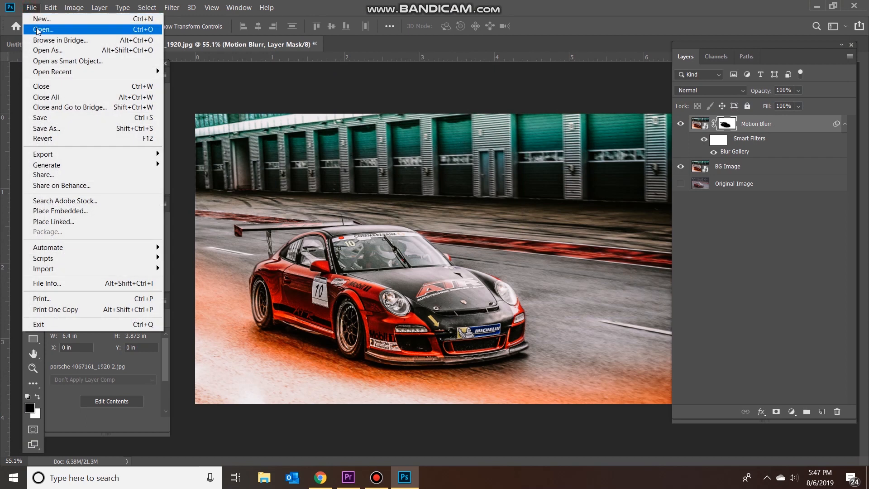
{"action": "left_click", "coordinate": [38, 26]}
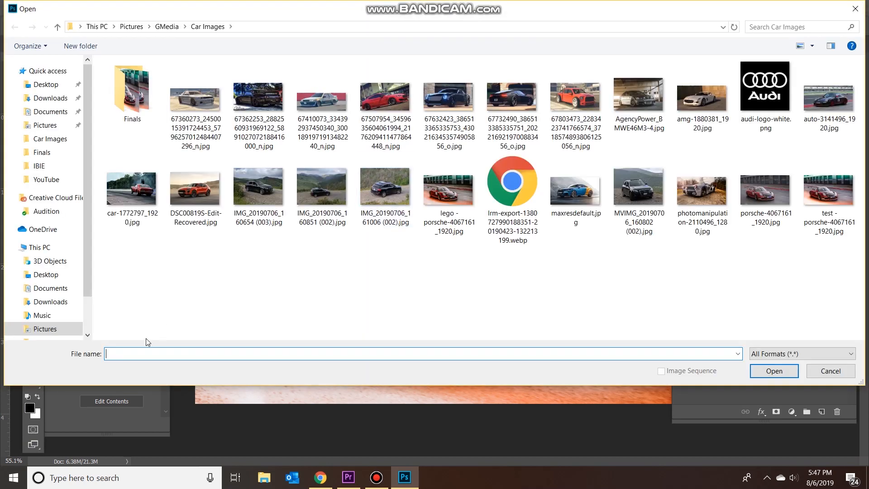
{"action": "type", "text": "lego"}
{"action": "key", "text": "Return"}
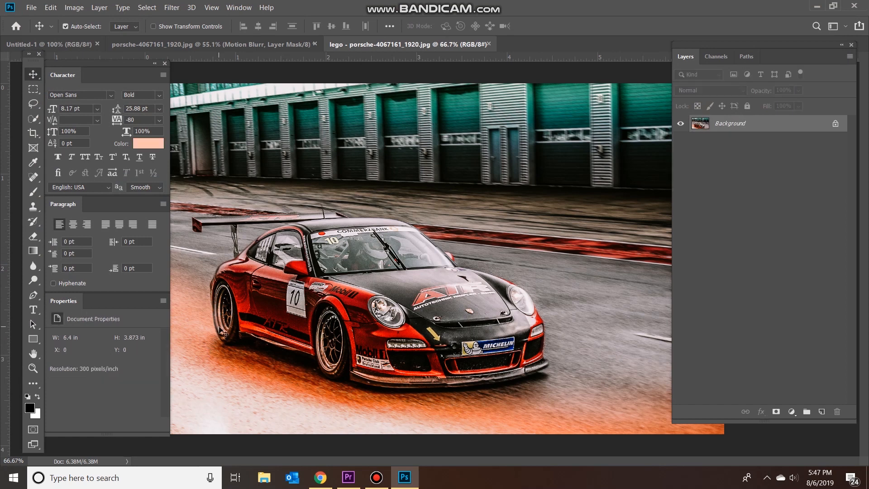
Unlock the Background layer and rename it "BG Image".
{"action": "left_click", "coordinate": [839, 127]}
{"action": "double_click", "coordinate": [731, 125]}
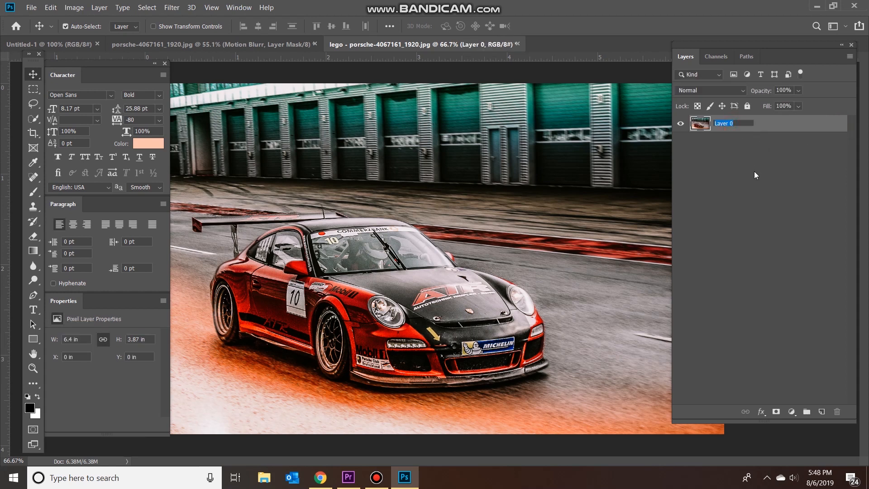
{"action": "type", "text": "BG Image"}
{"action": "key", "text": "Return"}
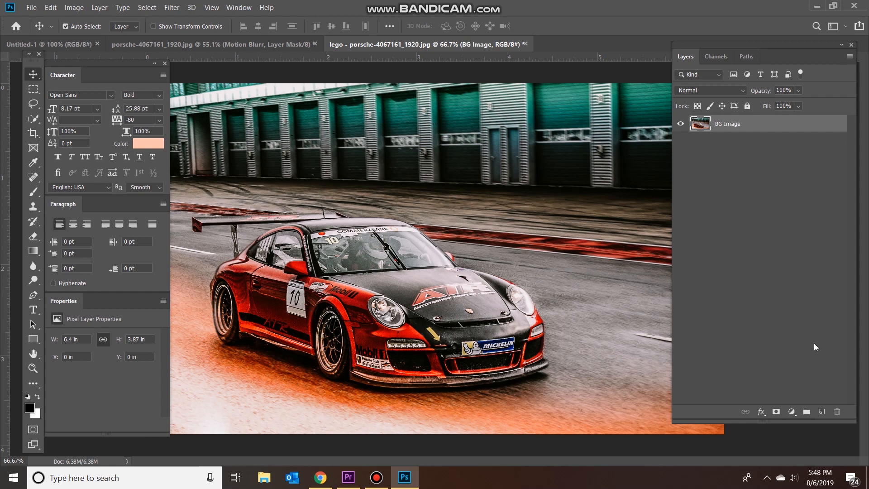
Duplicate the BG Image layer and name the copy "Tire Spin".
{"action": "key", "text": "ctrl+j"}
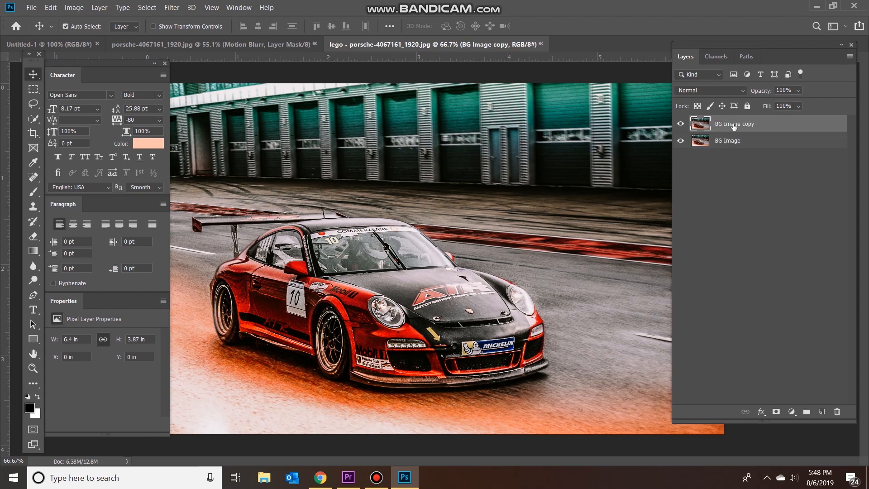
{"action": "double_click", "coordinate": [734, 126]}
{"action": "type", "text": "Tire Spin"}
{"action": "key", "text": "Return"}
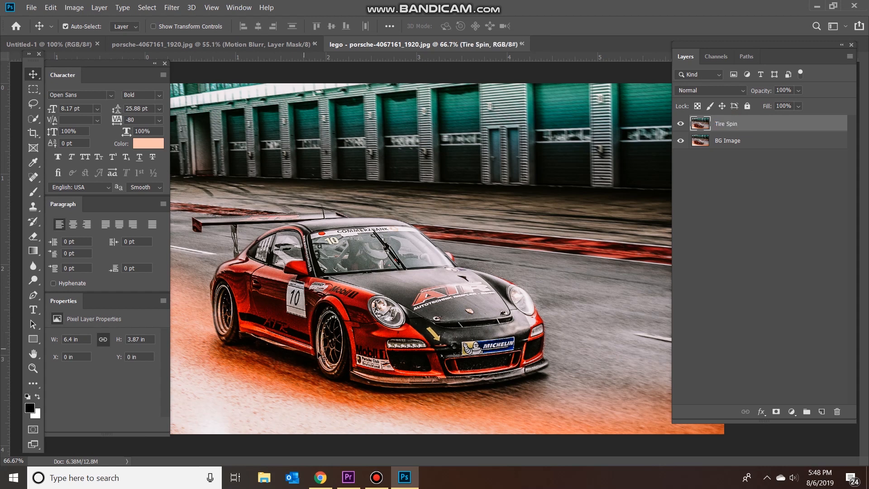
Start a Spin Blur on the Tire Spin layer and place its ring over the front wheel with a 15° blur angle.
{"action": "scroll", "coordinate": [295, 344], "scroll_direction": "up", "scroll_amount": 1}
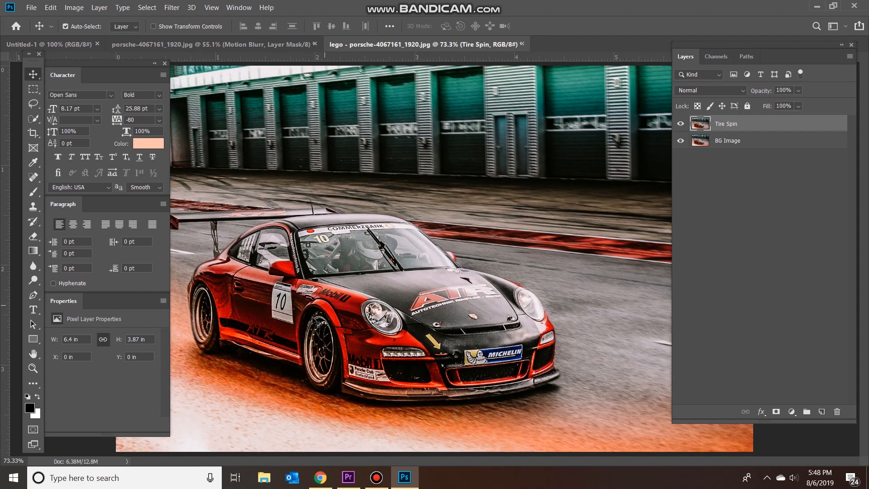
{"action": "scroll", "coordinate": [324, 362], "scroll_direction": "up", "scroll_amount": 2}
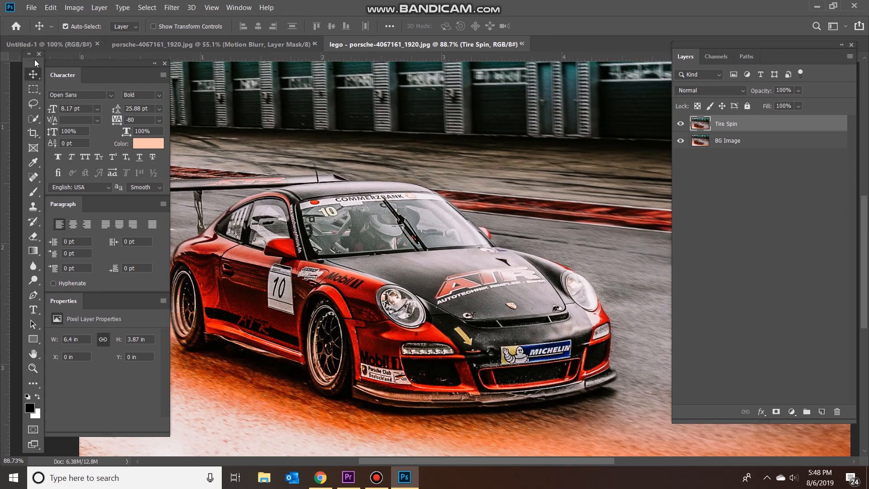
{"action": "left_click_drag", "start_coordinate": [33, 66], "coordinate": [63, 53]}
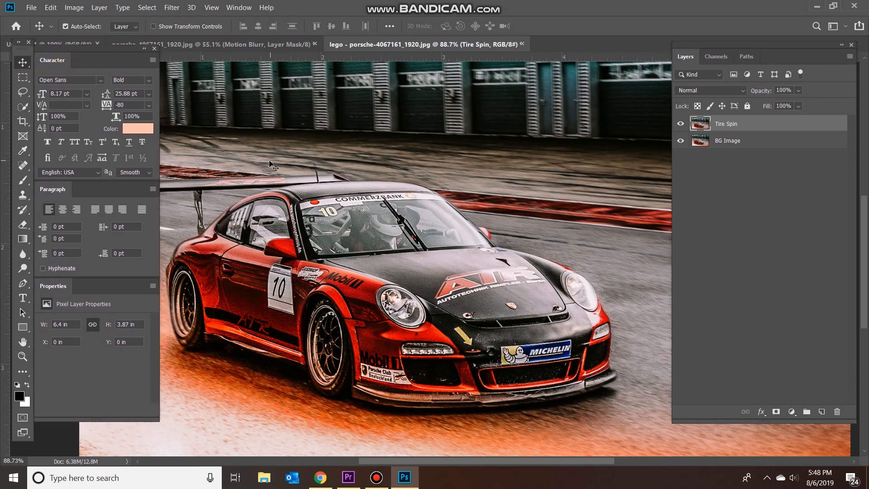
{"action": "scroll", "coordinate": [290, 325], "scroll_direction": "left", "scroll_amount": 4}
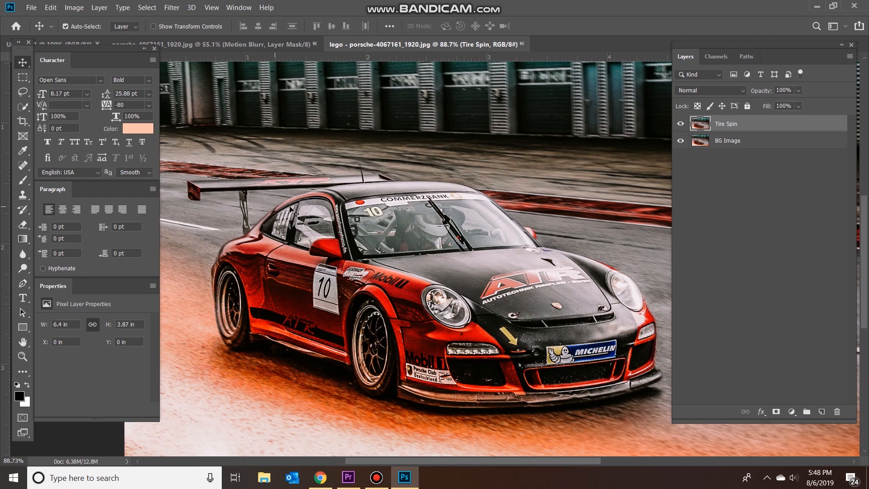
{"action": "left_click", "coordinate": [171, 8]}
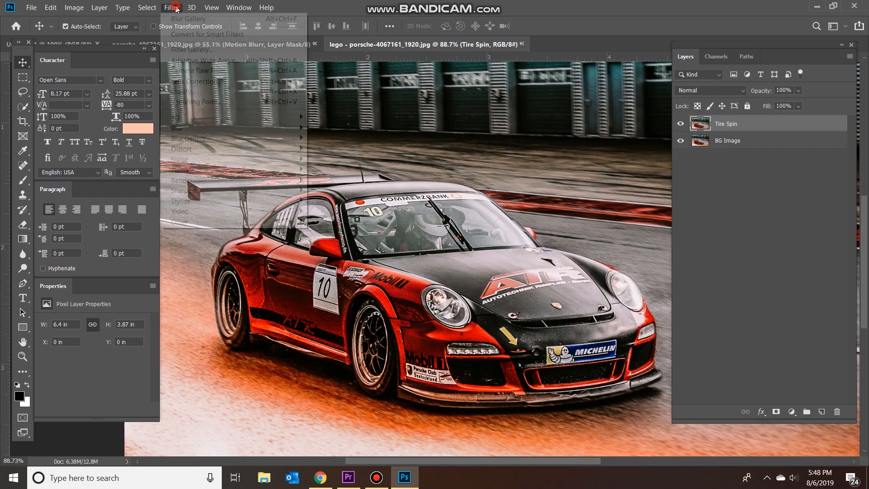
{"action": "mouse_move", "coordinate": [272, 138]}
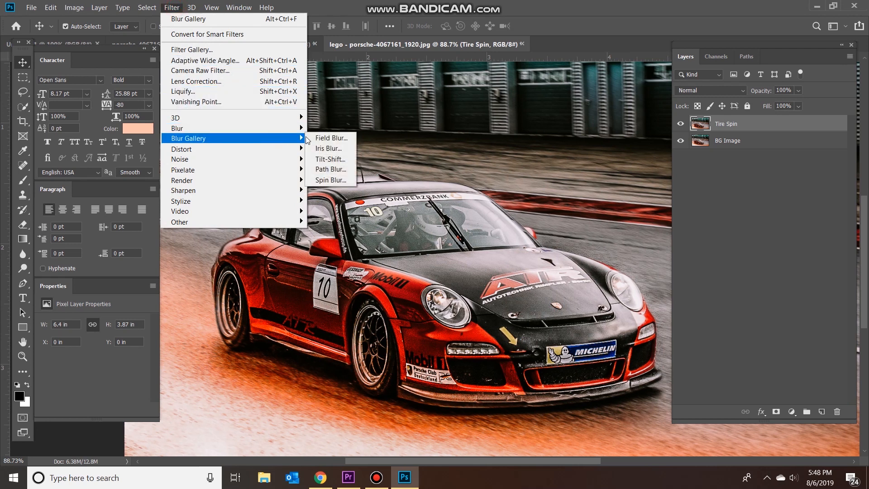
{"action": "left_click", "coordinate": [333, 180]}
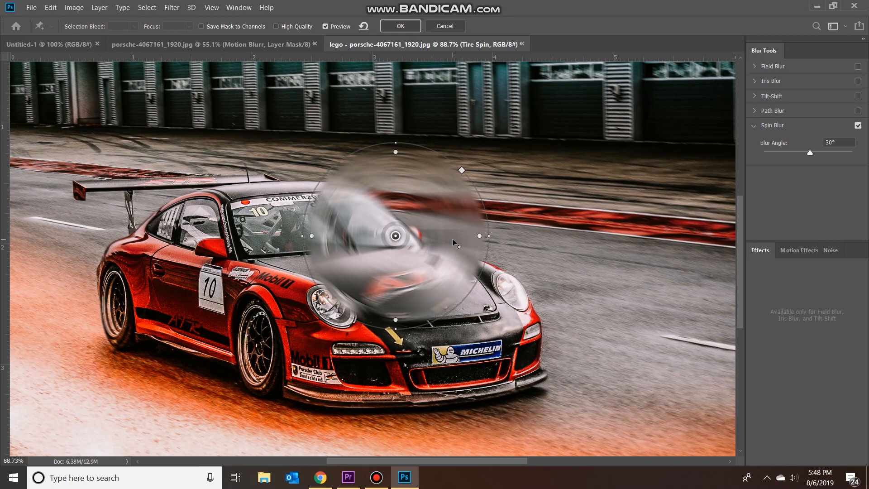
{"action": "left_click_drag", "start_coordinate": [447, 209], "coordinate": [312, 315]}
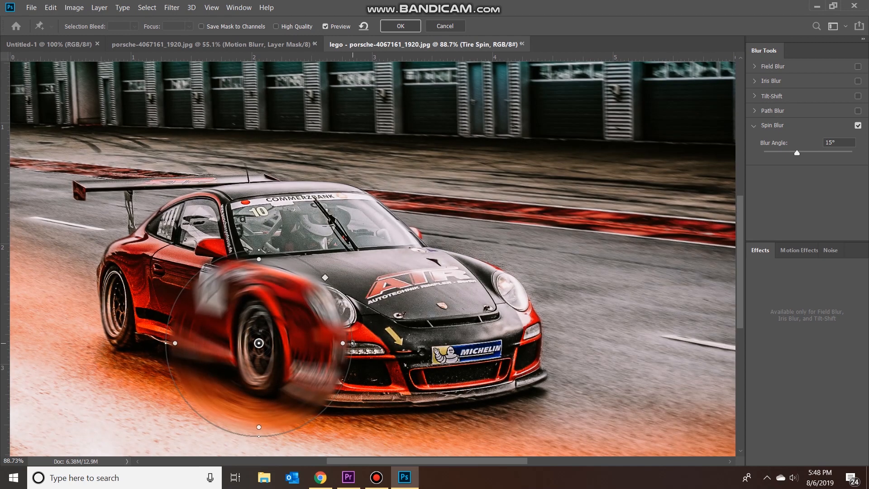
Shrink and tilt the spin blur ring into an ellipse that fits the front tire, centered on the wheel hub.
{"action": "left_click_drag", "start_coordinate": [353, 343], "coordinate": [284, 340]}
{"action": "left_click_drag", "start_coordinate": [268, 437], "coordinate": [266, 395]}
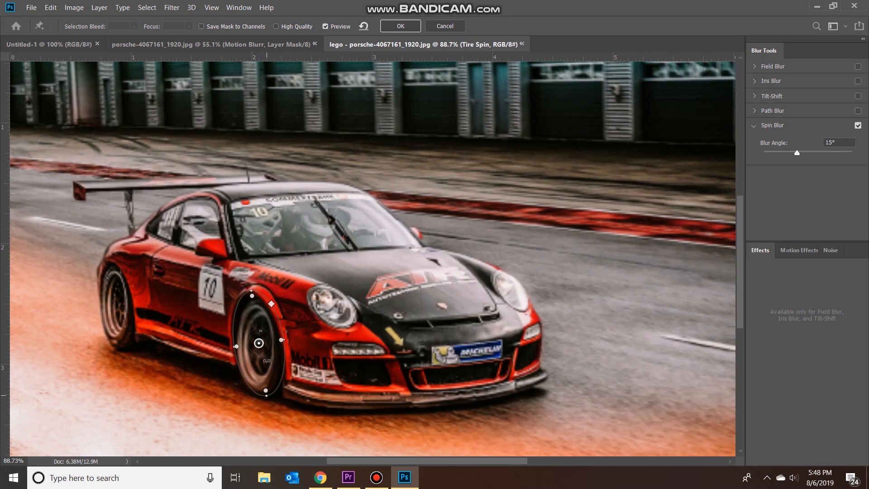
{"action": "left_click_drag", "start_coordinate": [277, 363], "coordinate": [276, 367]}
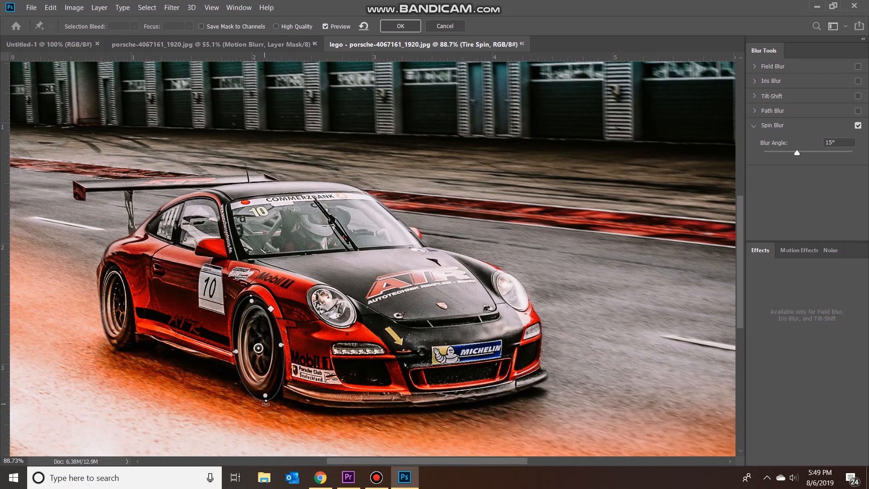
{"action": "left_click_drag", "start_coordinate": [284, 345], "coordinate": [279, 344]}
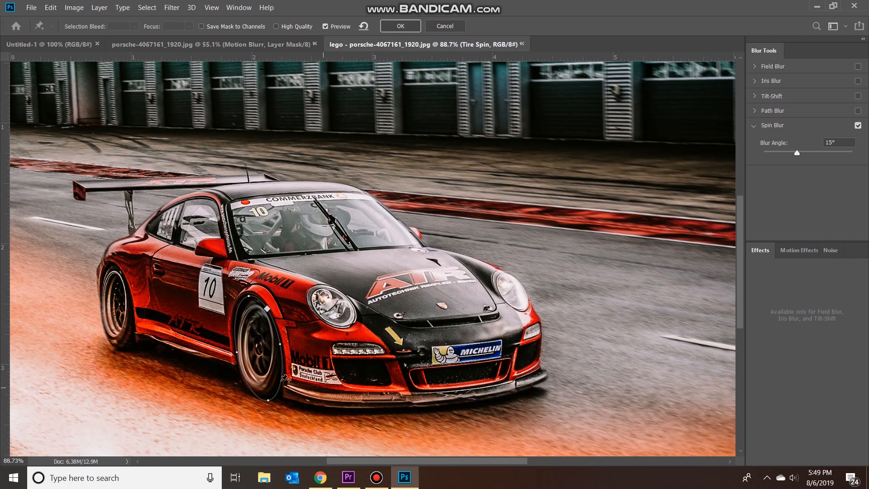
{"action": "mouse_move", "coordinate": [272, 345]}
{"action": "mouse_move", "coordinate": [262, 339]}
{"action": "left_mouse_down"}
{"action": "mouse_move", "coordinate": [274, 358]}
{"action": "mouse_move", "coordinate": [254, 357]}
{"action": "mouse_move", "coordinate": [249, 341]}
{"action": "mouse_move", "coordinate": [254, 364]}
{"action": "mouse_move", "coordinate": [265, 362]}
{"action": "mouse_move", "coordinate": [263, 338]}
{"action": "left_mouse_up"}
{"action": "left_click_drag", "start_coordinate": [261, 340], "coordinate": [265, 336]}
Try a 128° spin blur angle on the front wheel and reduce it to 14°.
{"action": "left_click_drag", "start_coordinate": [801, 152], "coordinate": [794, 154]}
{"action": "left_click", "coordinate": [832, 152]}
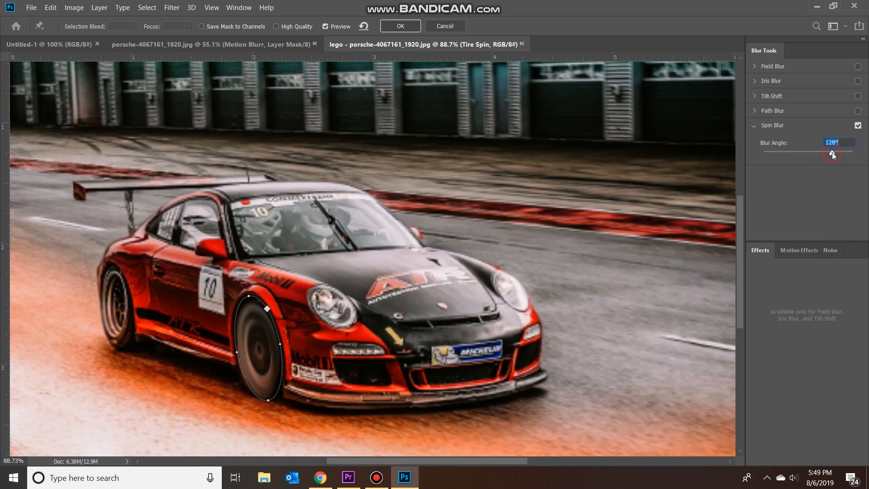
{"action": "left_click_drag", "start_coordinate": [814, 153], "coordinate": [795, 153]}
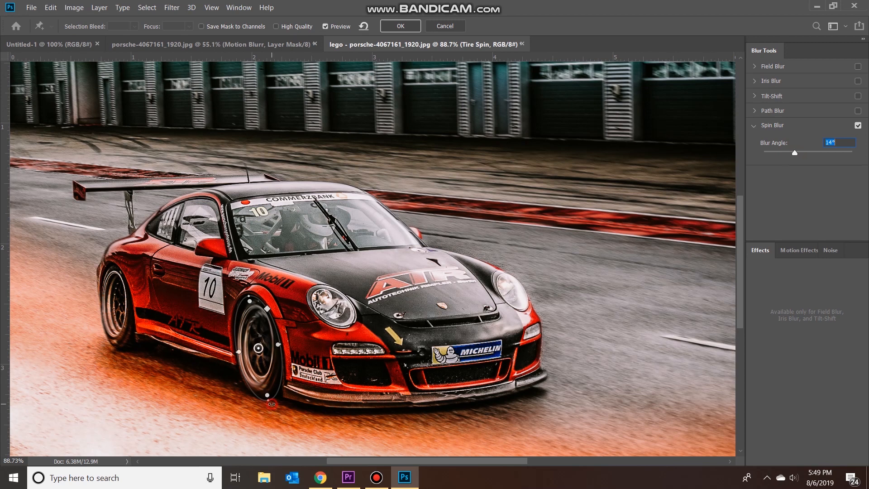
Fine-tune the spin blur ellipse's height, tilt and position so it follows the front tire's outline.
{"action": "left_click_drag", "start_coordinate": [272, 403], "coordinate": [267, 396]}
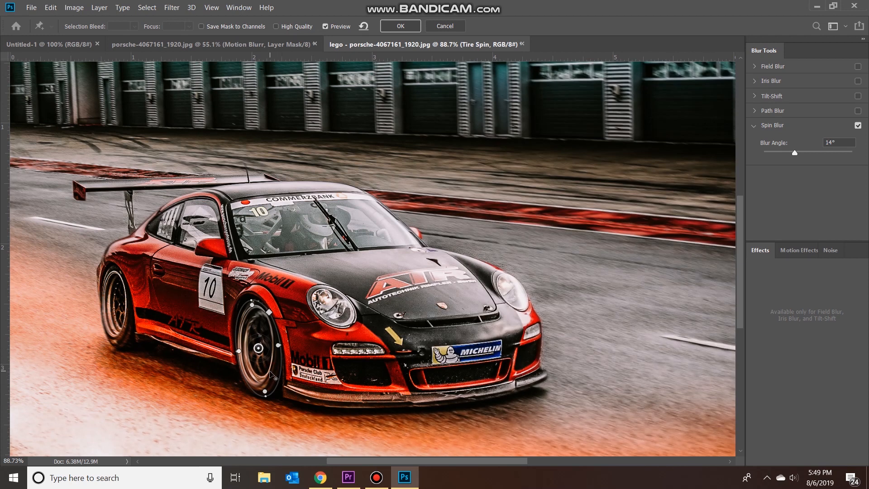
{"action": "left_click_drag", "start_coordinate": [271, 374], "coordinate": [273, 376]}
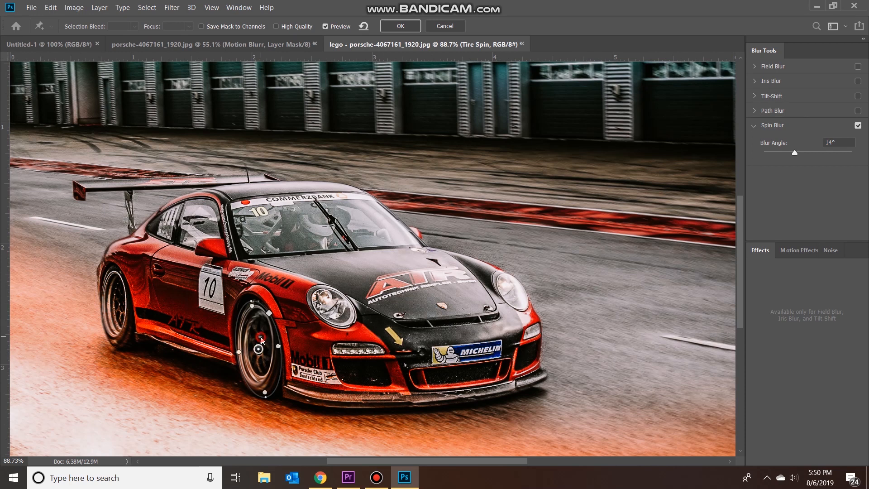
{"action": "left_click_drag", "start_coordinate": [262, 339], "coordinate": [262, 341]}
Set the front wheel's spin blur angle to 20° and apply the blur.
{"action": "key", "text": "shift+Up"}
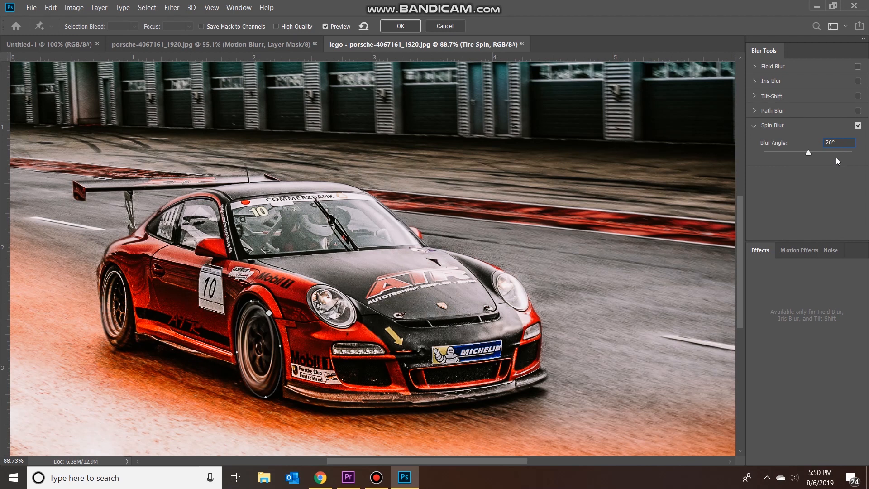
{"action": "left_click", "coordinate": [400, 26]}
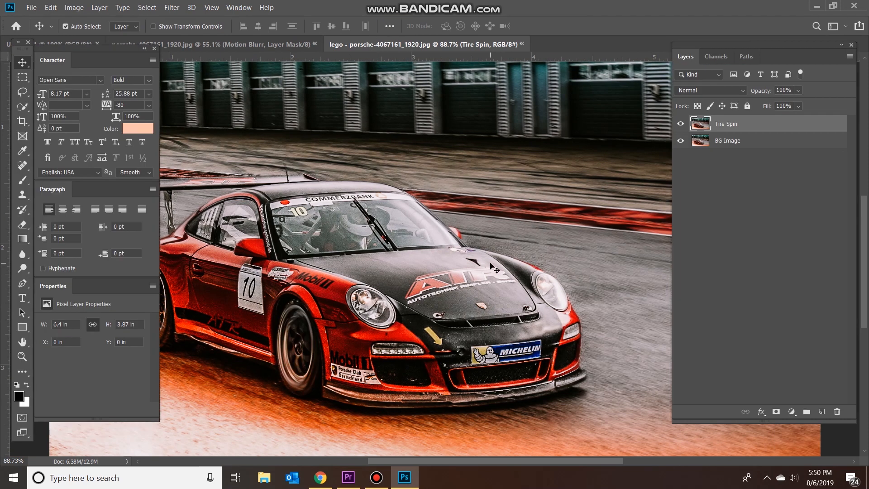
{"action": "scroll", "coordinate": [372, 296], "scroll_direction": "left", "scroll_amount": 2}
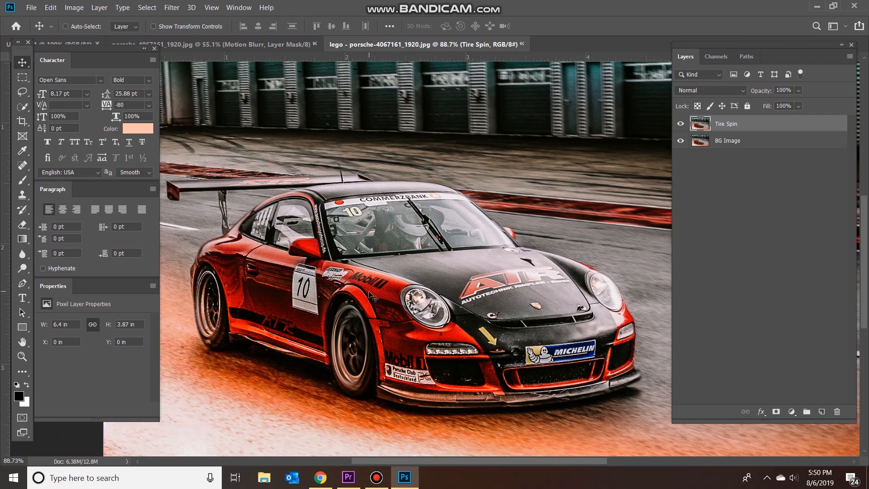
Start a new Spin Blur on the Tire Spin layer and center its ring on the rear wheel hub.
{"action": "scroll", "coordinate": [372, 296], "scroll_direction": "left", "scroll_amount": 4}
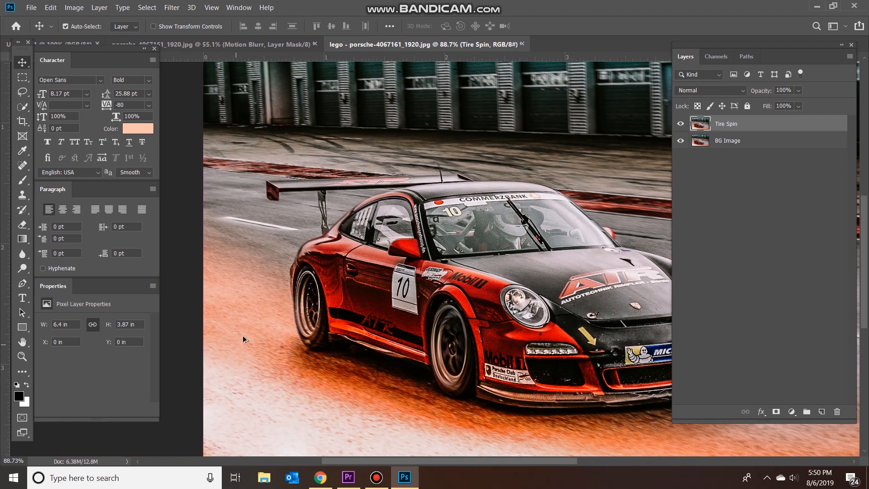
{"action": "scroll", "coordinate": [243, 339], "scroll_direction": "up", "scroll_amount": 3}
{"action": "scroll", "coordinate": [320, 340], "scroll_direction": "down", "scroll_amount": 1}
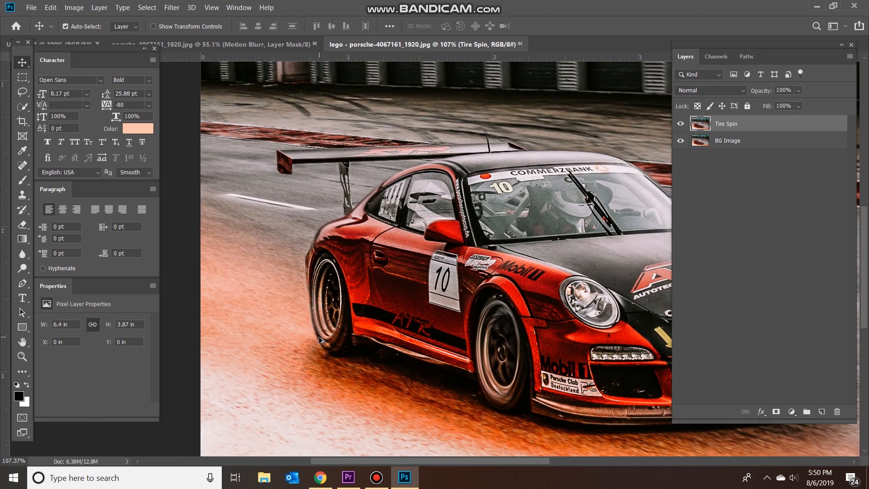
{"action": "left_click", "coordinate": [172, 7]}
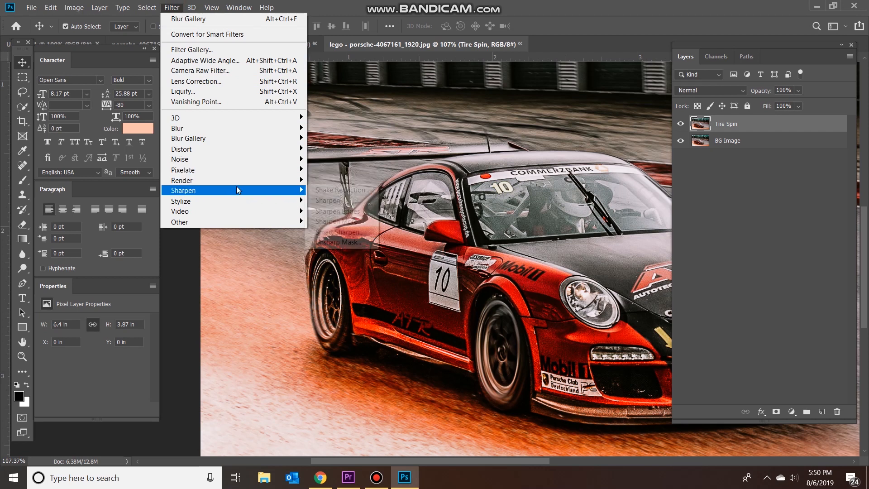
{"action": "mouse_move", "coordinate": [307, 141]}
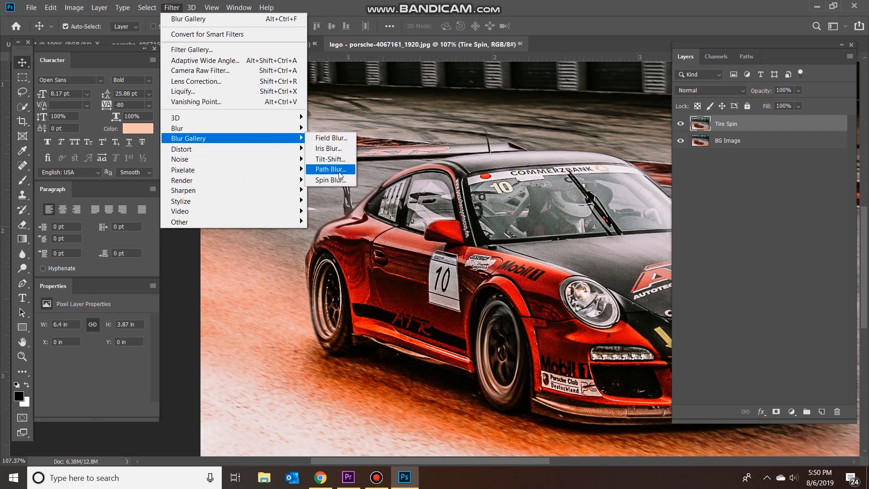
{"action": "left_click", "coordinate": [330, 180]}
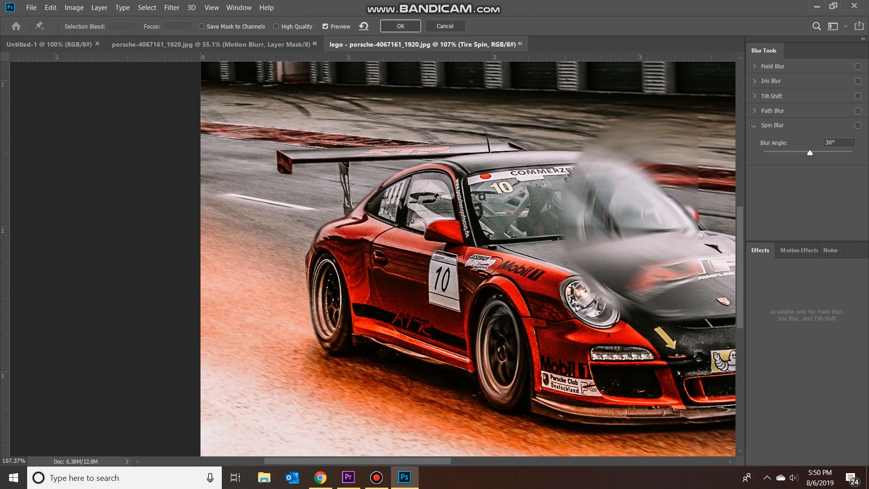
{"action": "left_click_drag", "start_coordinate": [708, 223], "coordinate": [369, 306]}
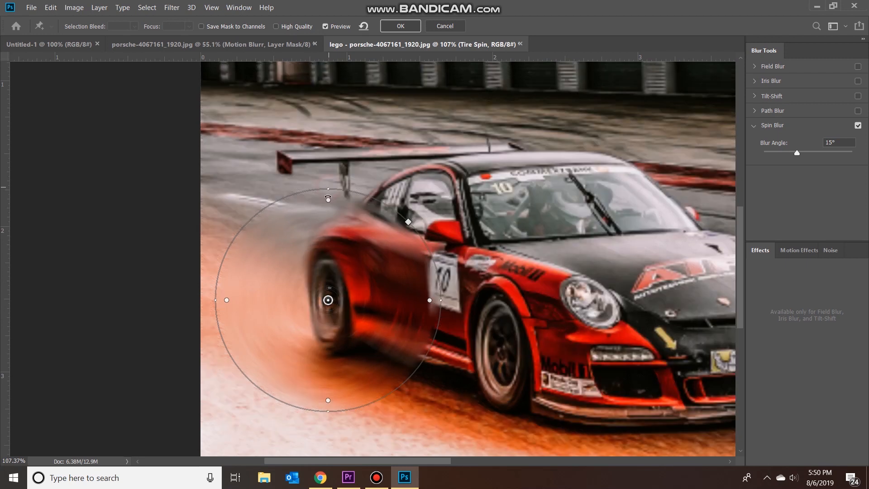
Shrink and tilt the spin blur ring into a narrow ellipse fitting the rear tire, and apply it with a 22° blur angle.
{"action": "left_click_drag", "start_coordinate": [328, 198], "coordinate": [327, 257]}
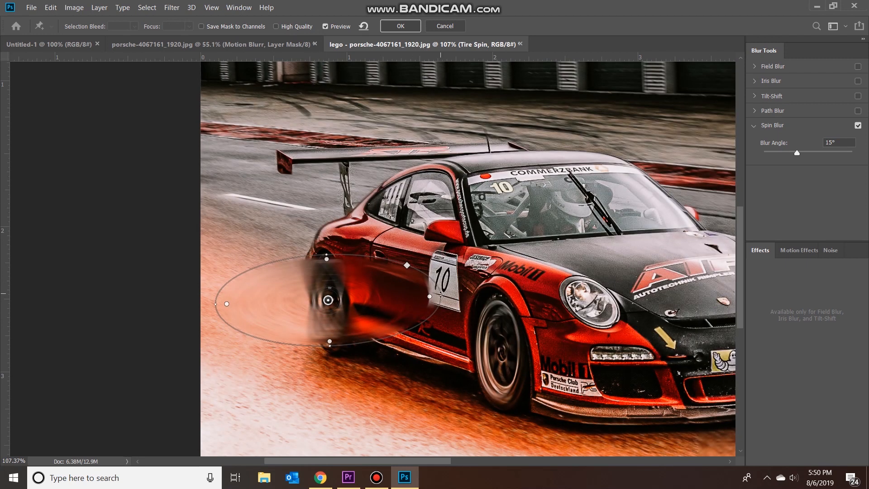
{"action": "left_click_drag", "start_coordinate": [442, 295], "coordinate": [335, 321]}
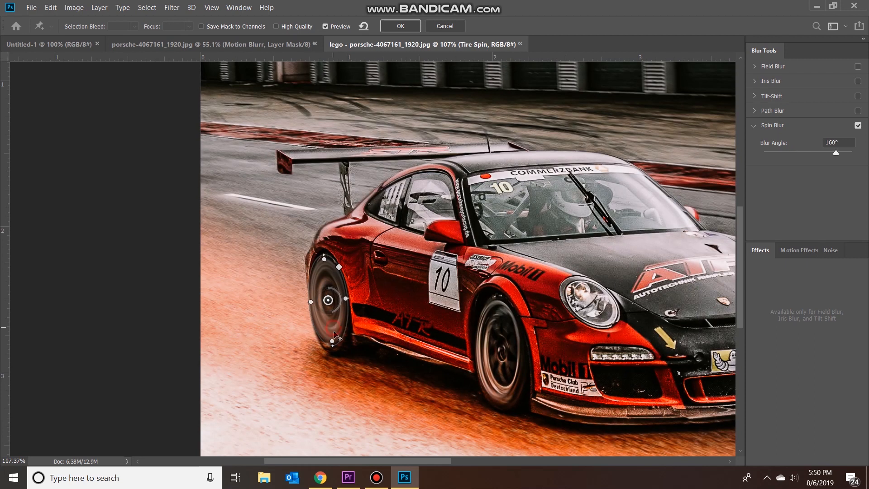
{"action": "left_click_drag", "start_coordinate": [328, 300], "coordinate": [338, 285]}
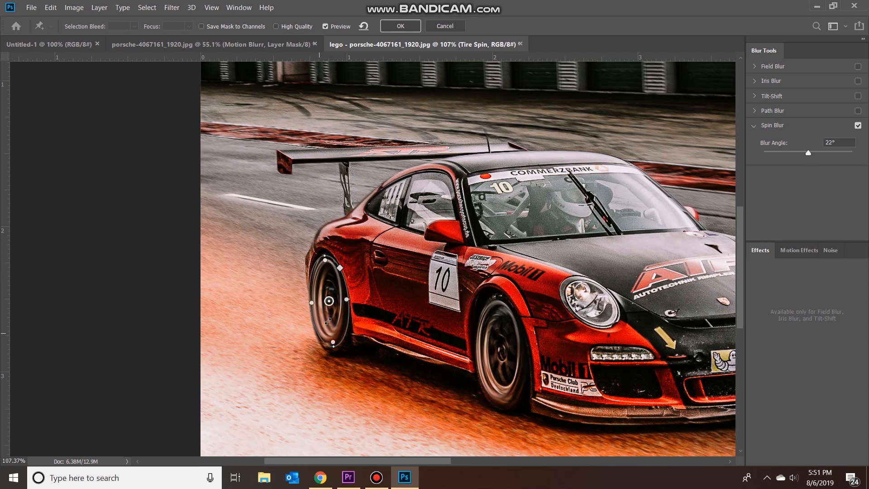
{"action": "left_click_drag", "start_coordinate": [341, 323], "coordinate": [338, 325]}
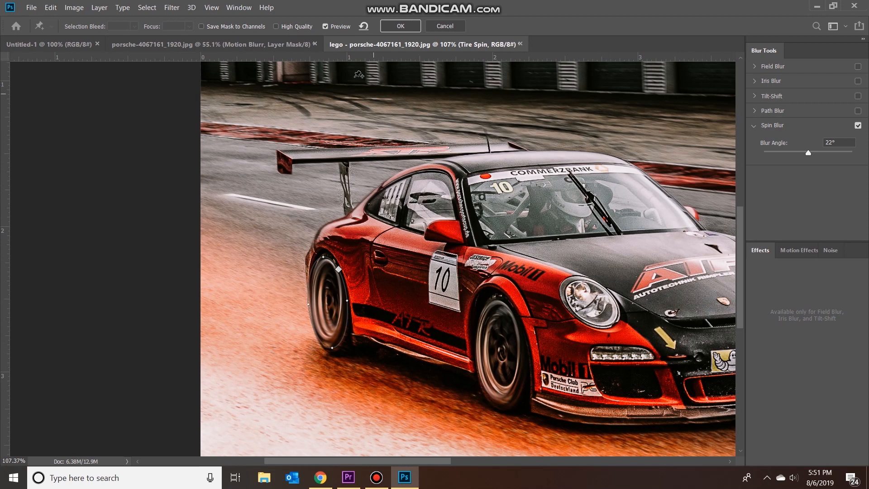
{"action": "left_click", "coordinate": [400, 26]}
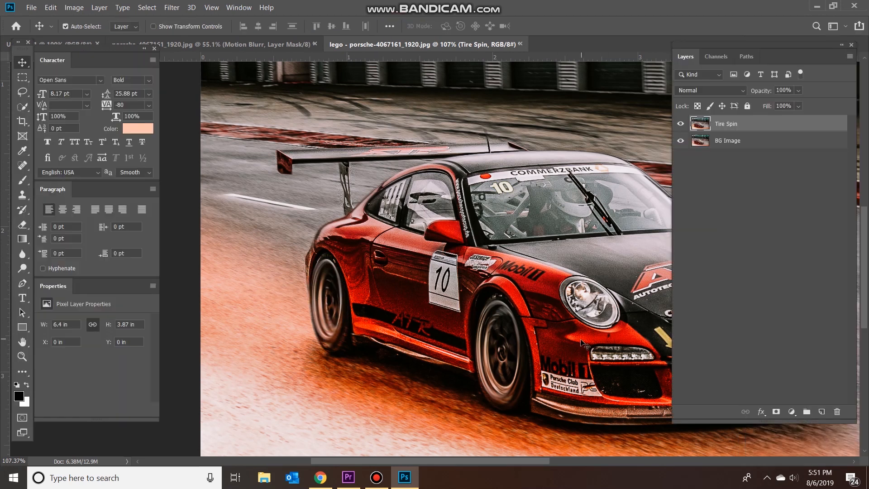
Place the original photo porsche-4067161_1920.jpg as an embedded layer above Tire Spin.
{"action": "scroll", "coordinate": [579, 237], "scroll_direction": "down", "scroll_amount": 5}
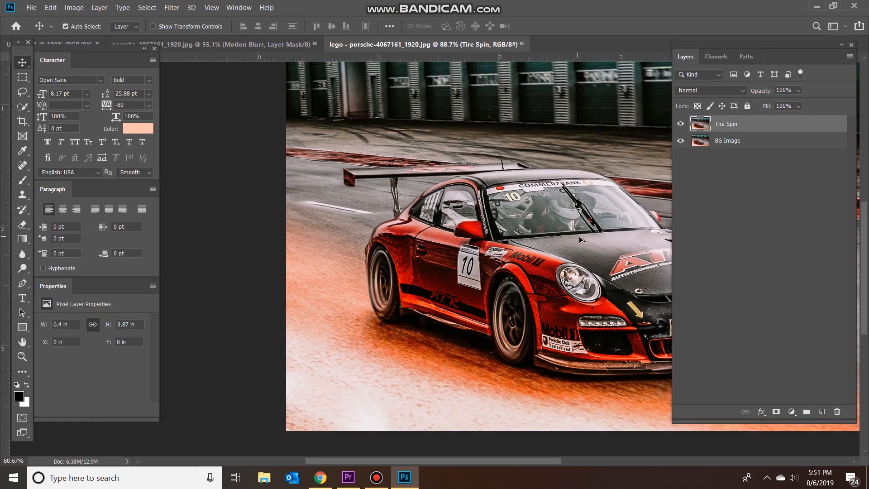
{"action": "scroll", "coordinate": [577, 237], "scroll_direction": "down", "scroll_amount": 3}
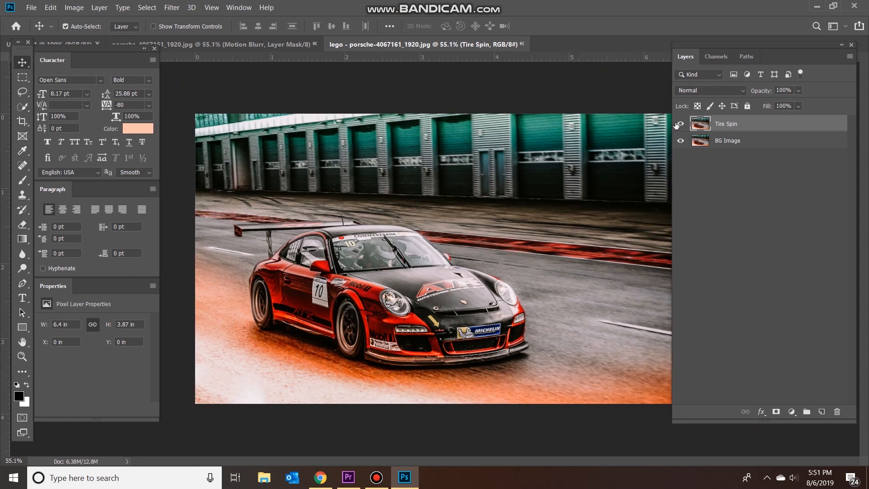
{"action": "left_click", "coordinate": [31, 8]}
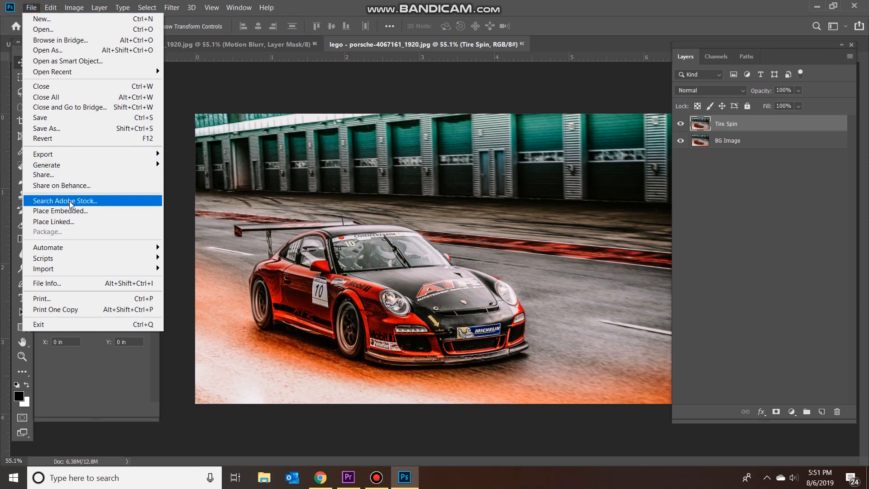
{"action": "left_click", "coordinate": [73, 212]}
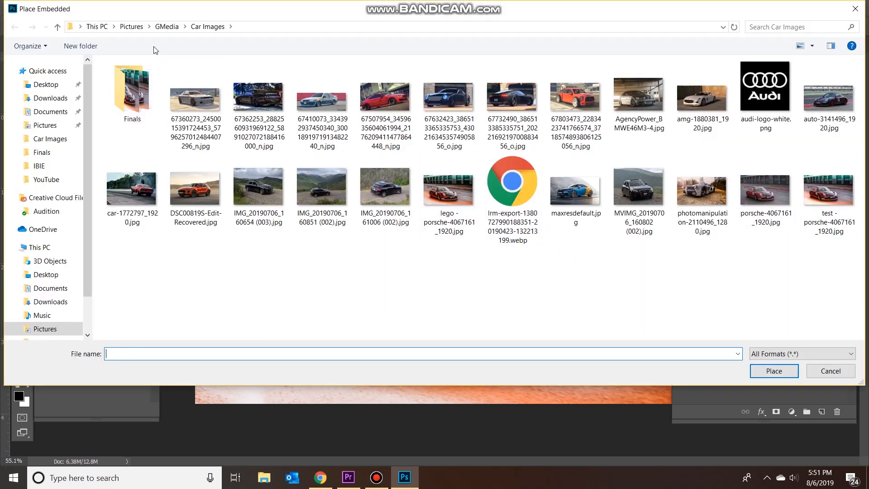
{"action": "double_click", "coordinate": [770, 194]}
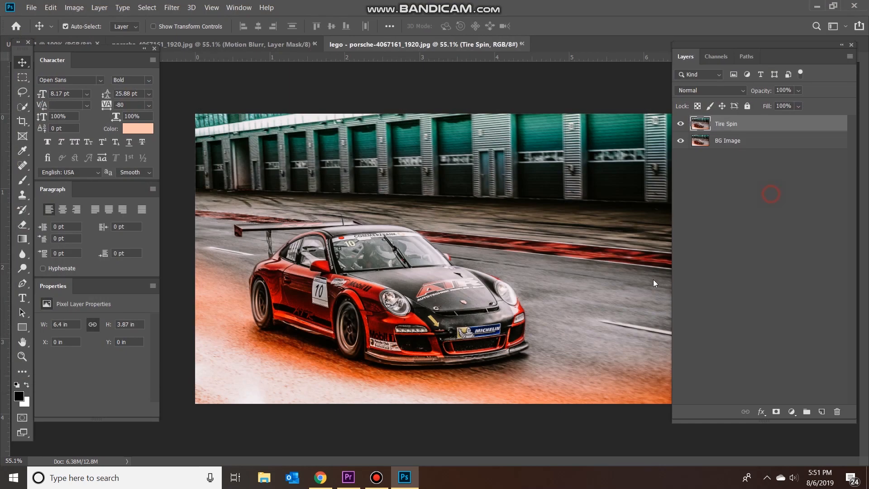
{"action": "key", "text": "Return"}
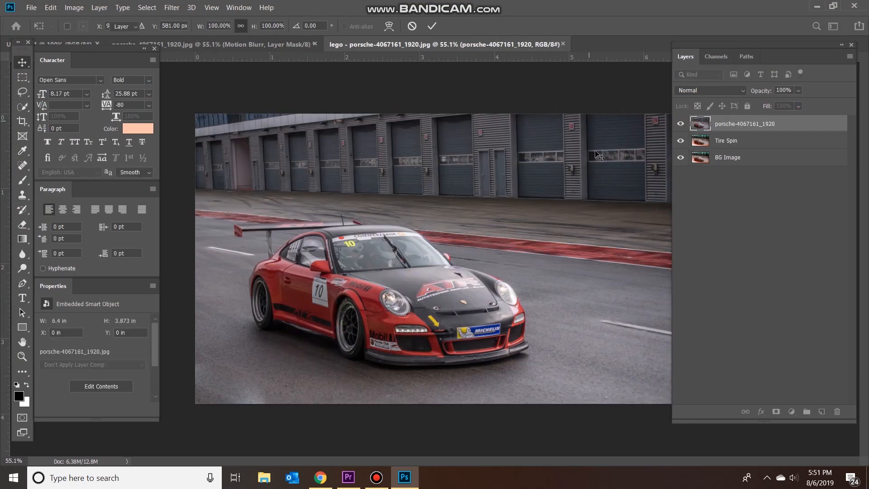
Toggle the original photo layer's visibility to compare before and after, leaving that layer hidden.
{"action": "left_click", "coordinate": [682, 123]}
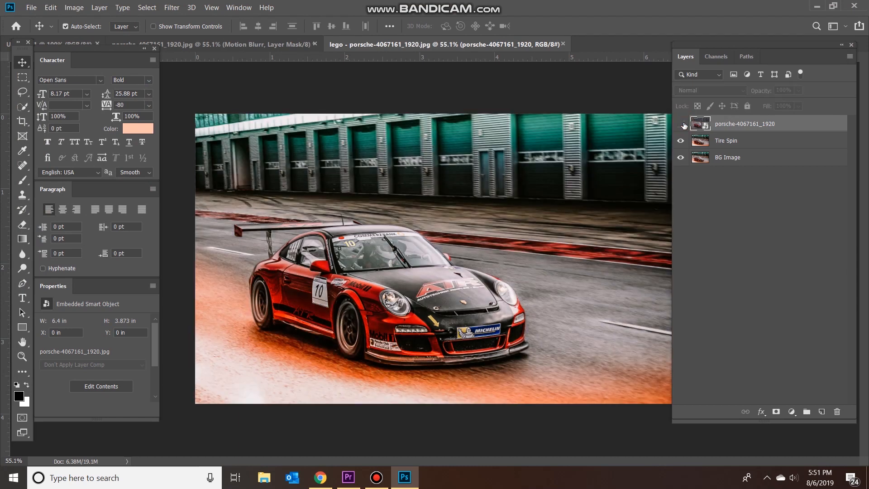
{"action": "left_click", "coordinate": [681, 124]}
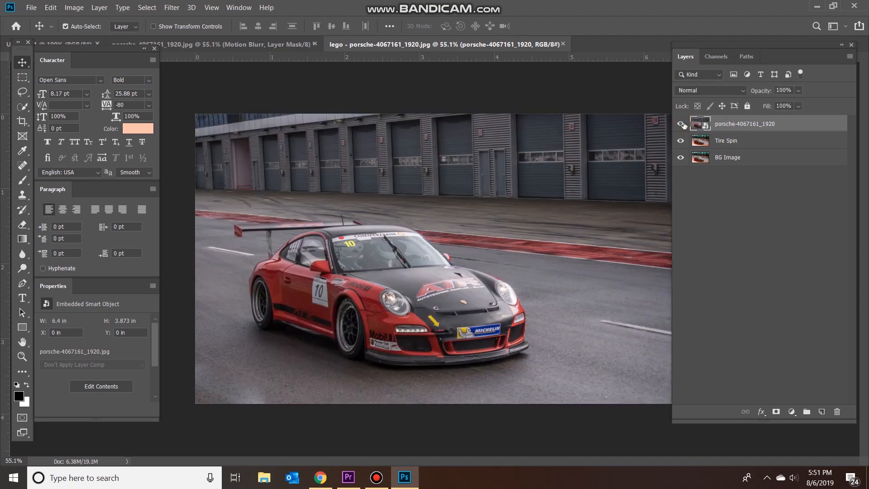
{"action": "left_click", "coordinate": [682, 123]}
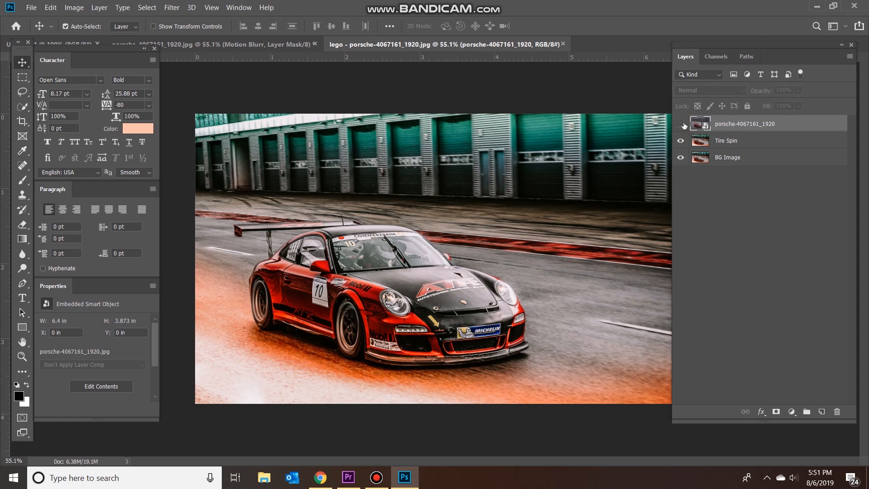
{"action": "left_click", "coordinate": [682, 124]}
{"action": "left_click", "coordinate": [683, 124]}
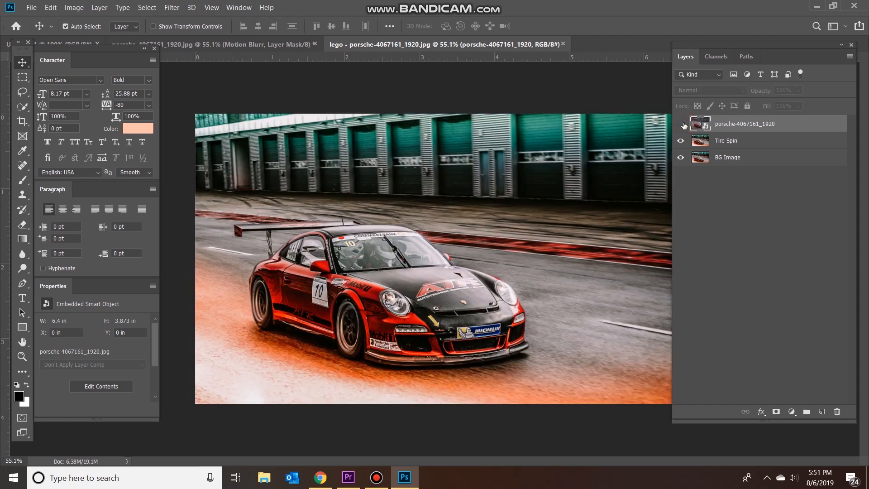